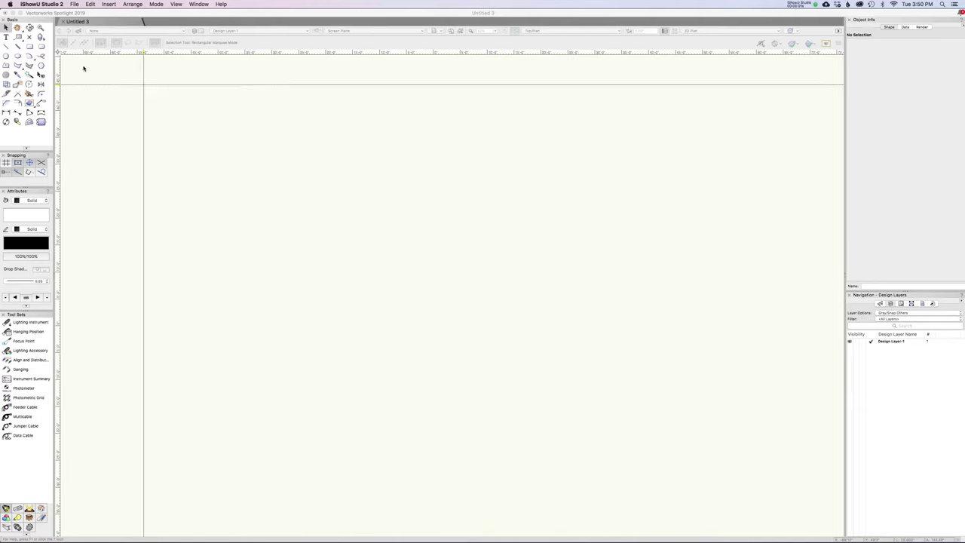
# Select the Polyline tool in the Basic palette of the blank Untitled 3 drawing
pyautogui.click(5, 67)
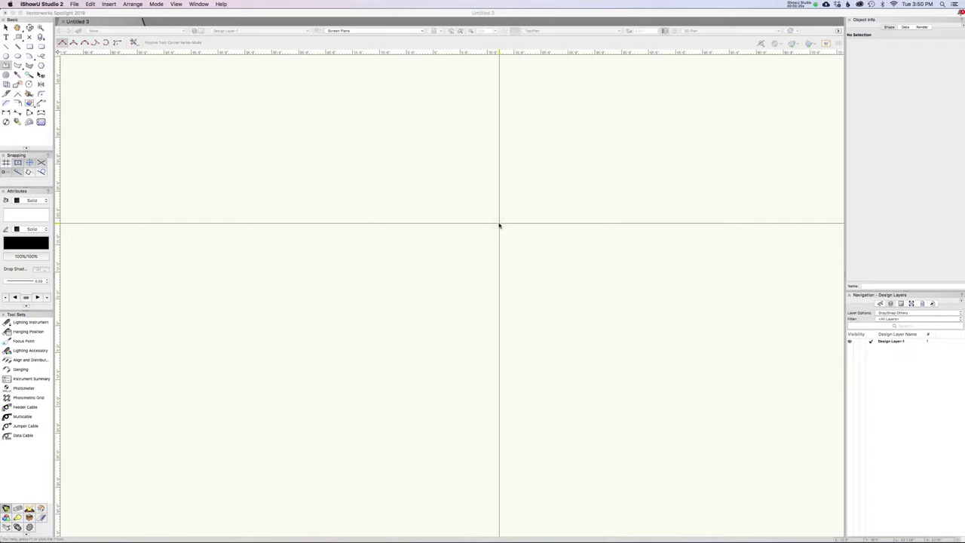
# Change the drawing's view from Top/Plan to Front
pyautogui.click(429, 63)
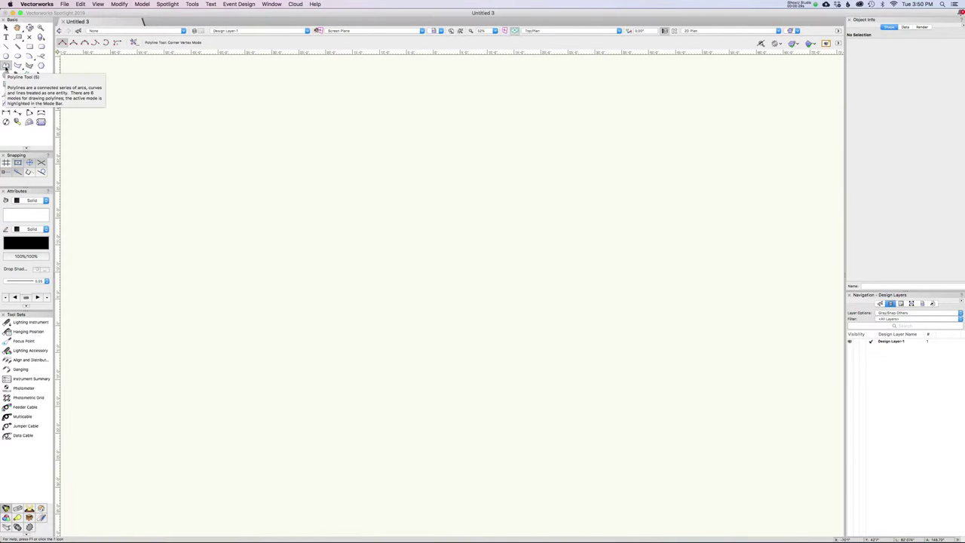
pyautogui.click(541, 33)
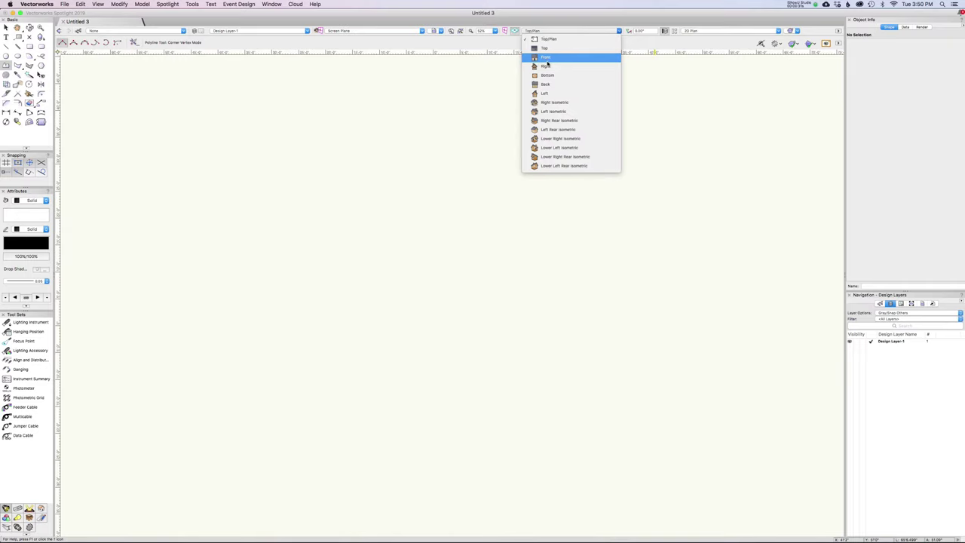
pyautogui.click(547, 59)
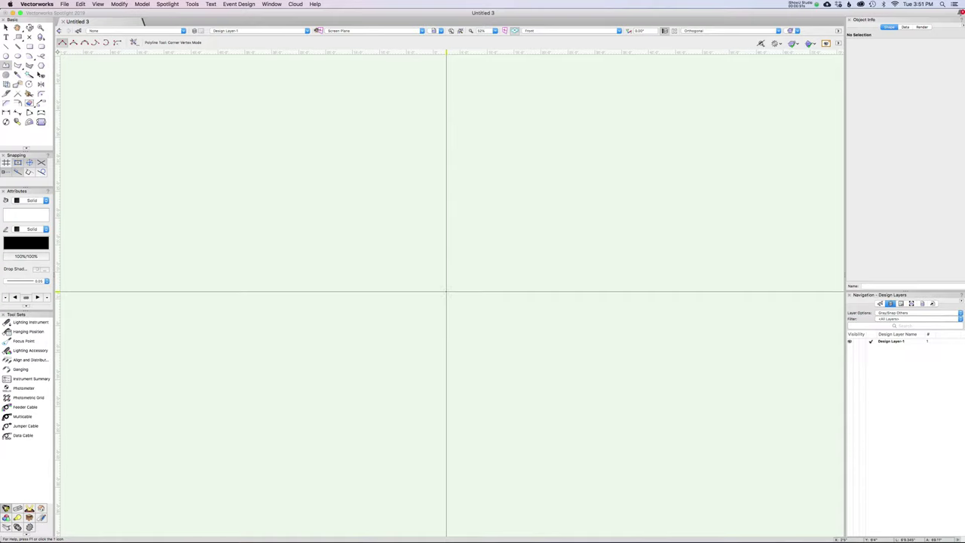
# Draw a single vertical axis line down the Front view with the Line tool
pyautogui.press('2')
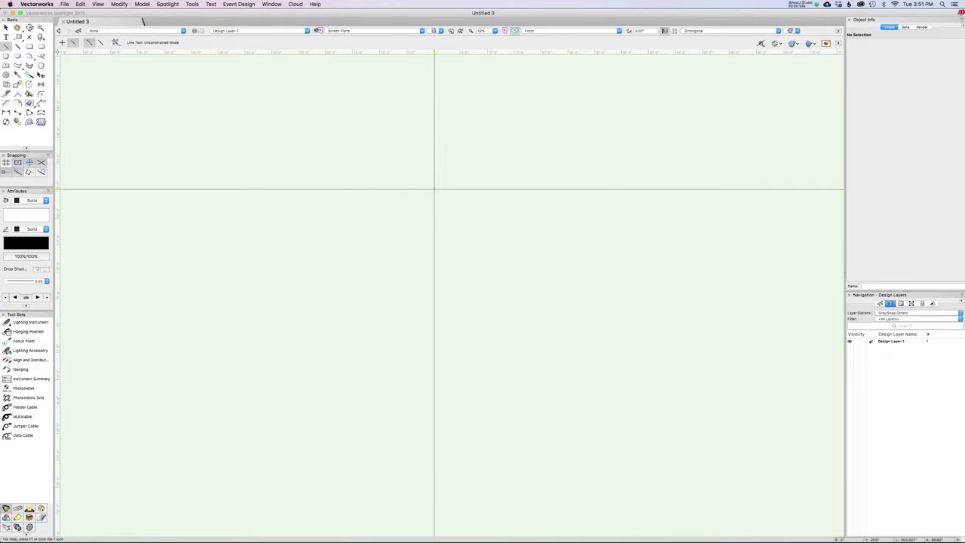
pyautogui.click(435, 183)
pyautogui.click(434, 412)
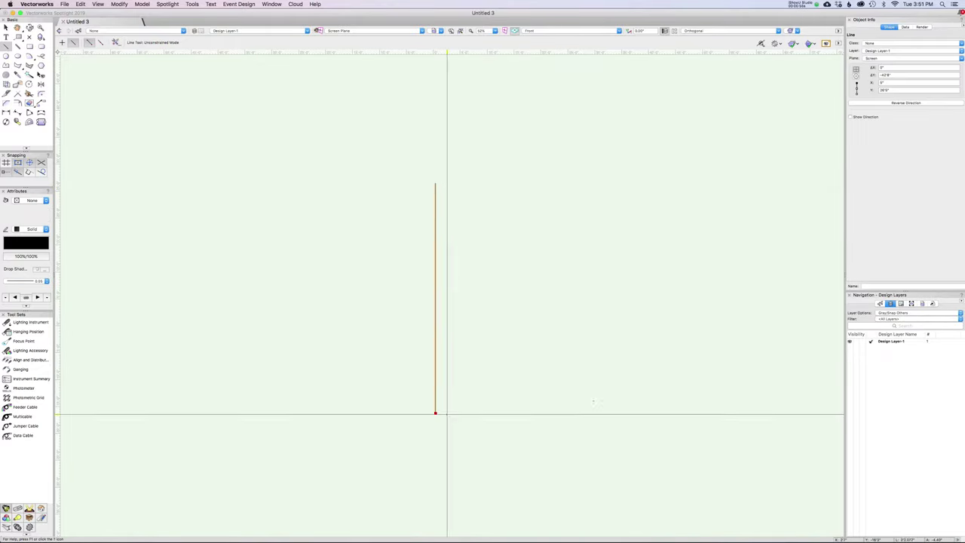
pyautogui.press('x')
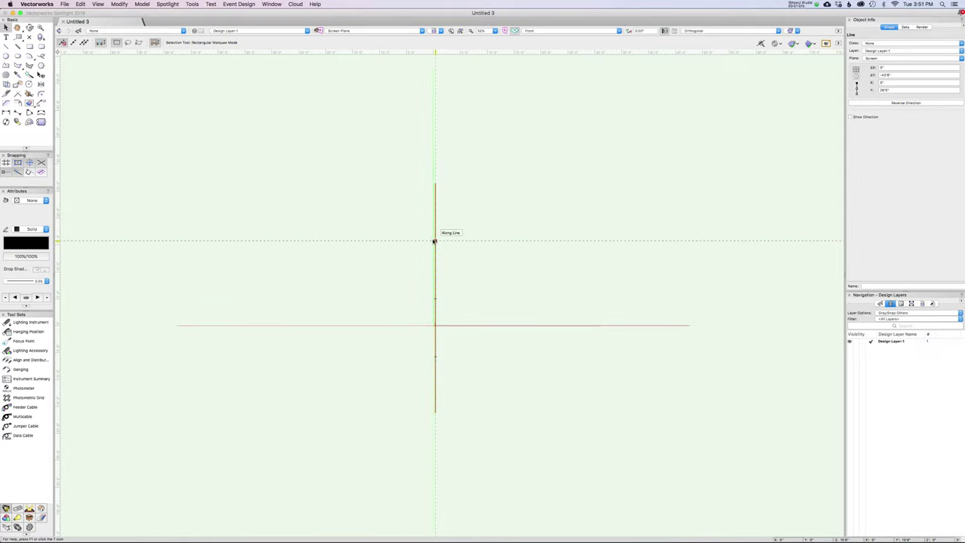
pyautogui.press('p')
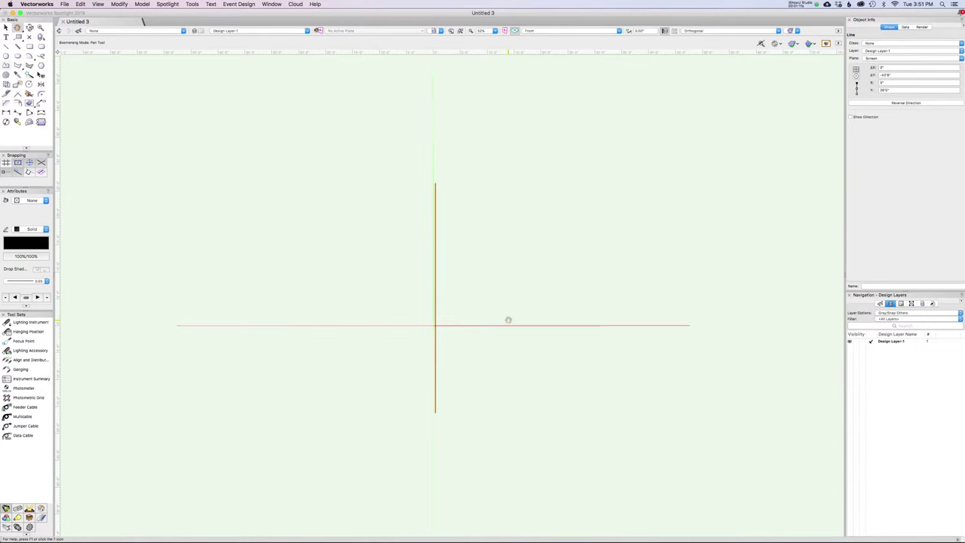
pyautogui.moveTo(508, 319); pyautogui.dragTo(523, 282, button='middle')
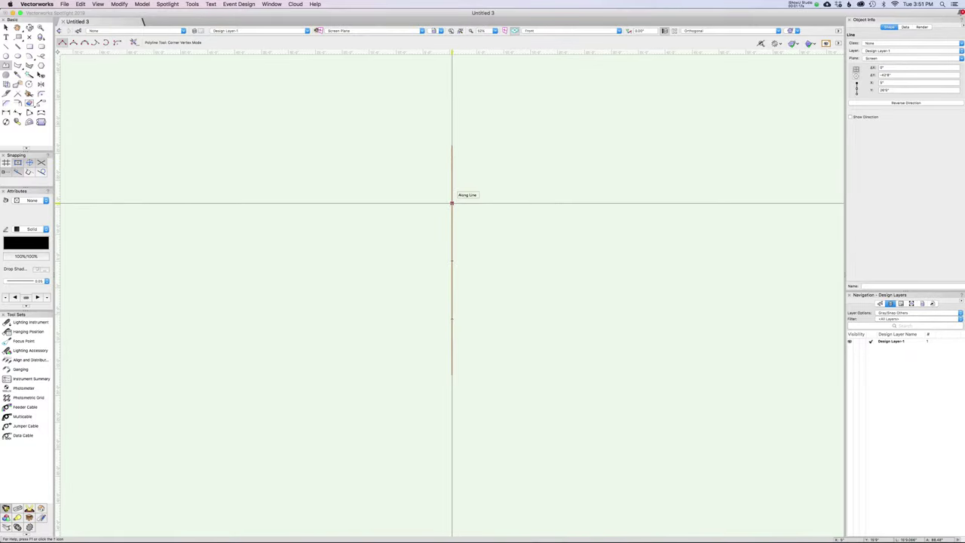
# Draw the closed, curved martini glass half-profile starting on the vertical line
pyautogui.click(452, 203)
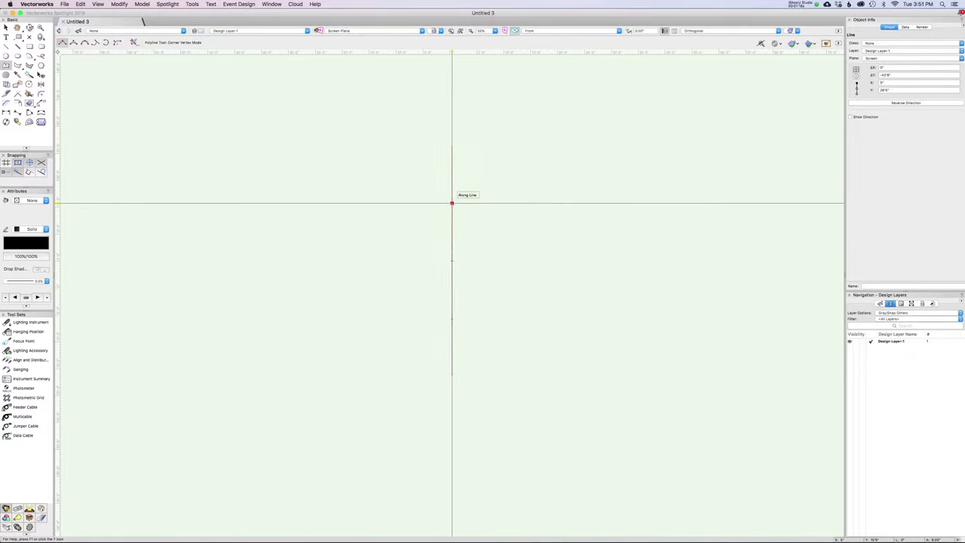
pyautogui.click(577, 143)
pyautogui.scroll(2, 579, 146)
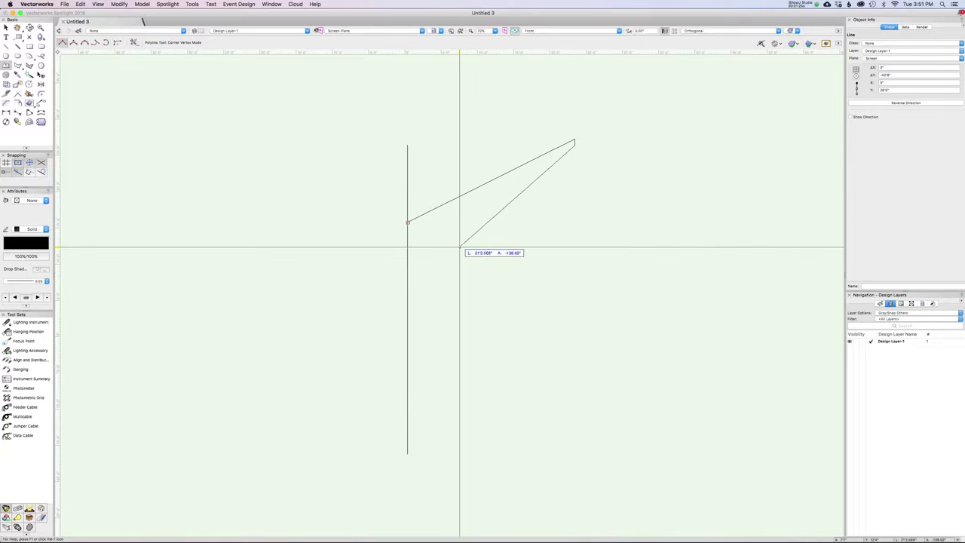
pyautogui.moveTo(415, 235); pyautogui.dragTo(416, 402)
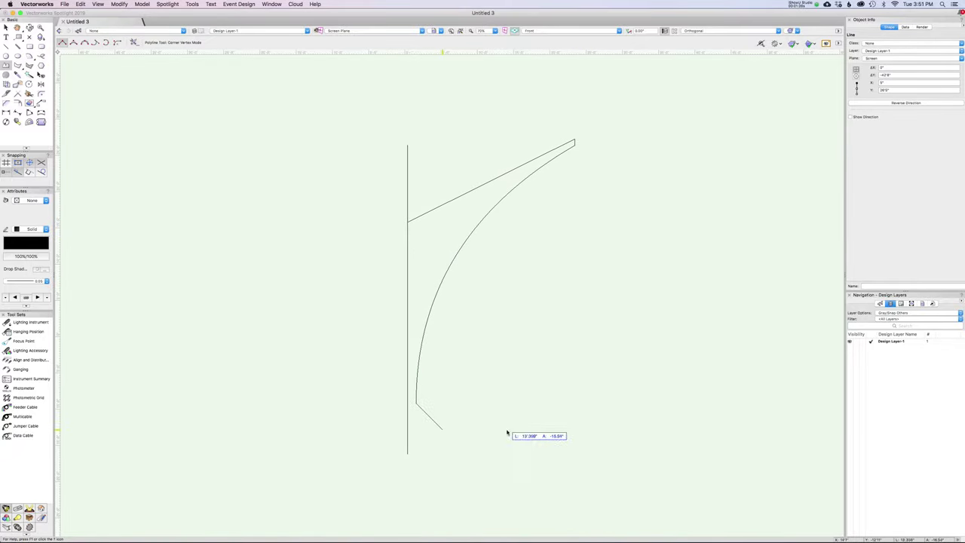
pyautogui.moveTo(445, 431); pyautogui.dragTo(580, 455)
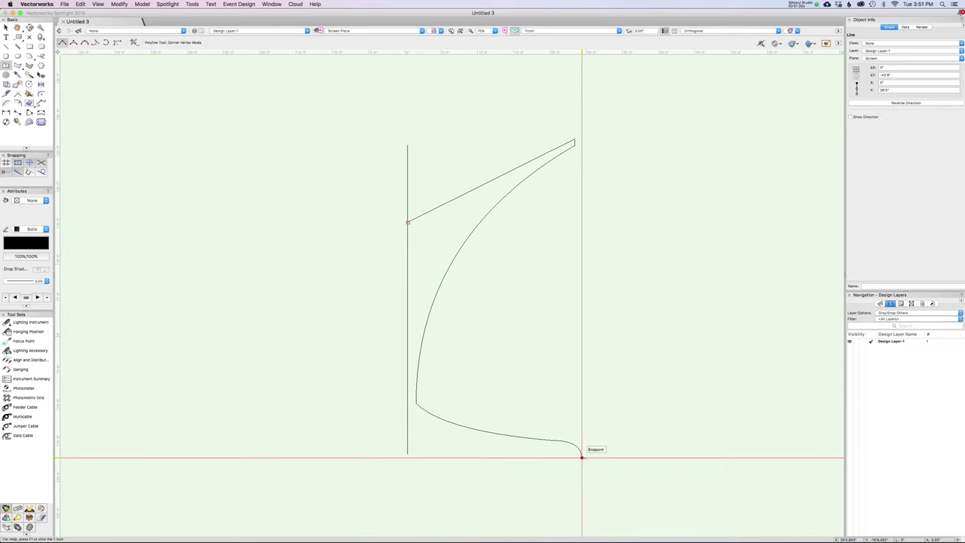
pyautogui.click(407, 457)
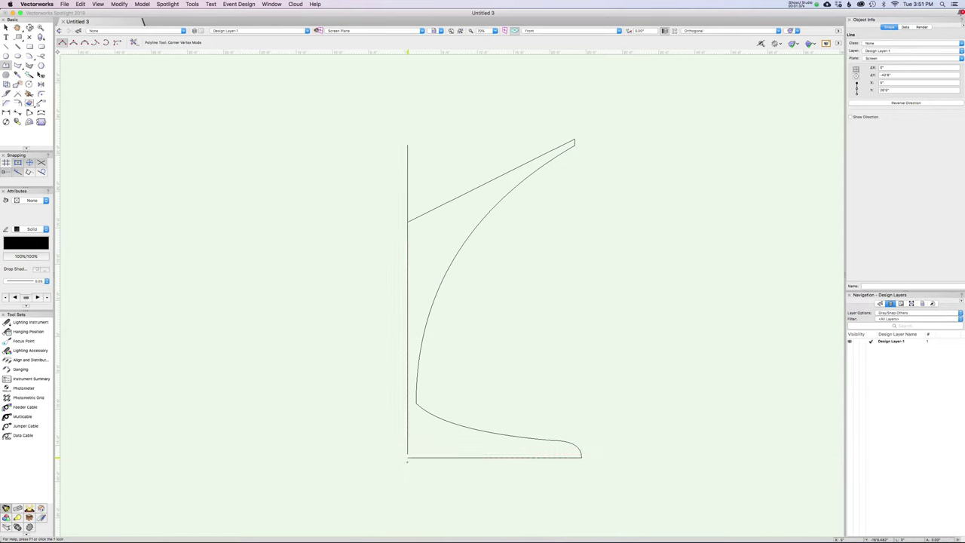
pyautogui.click(407, 223)
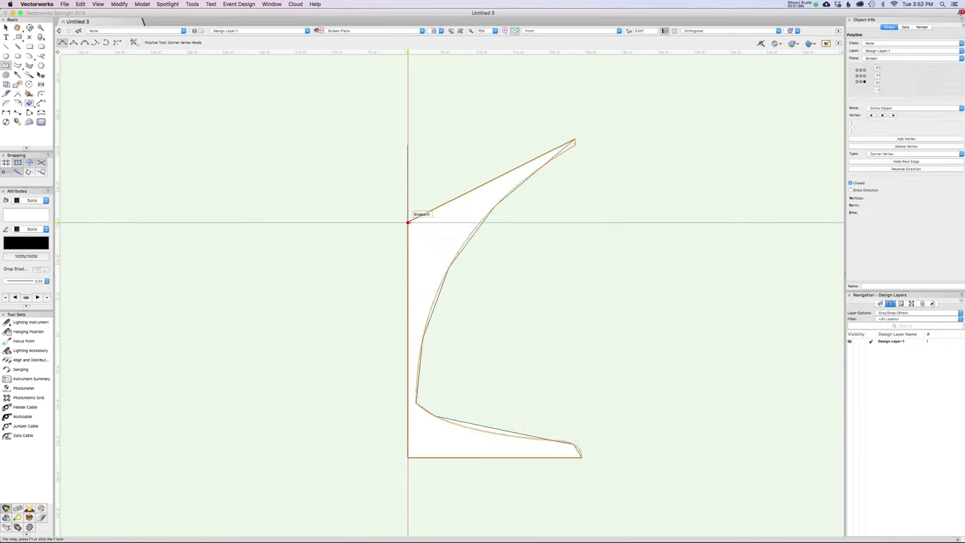
# Delete the vertical guide line and move the profile up and to the right
pyautogui.press('x')
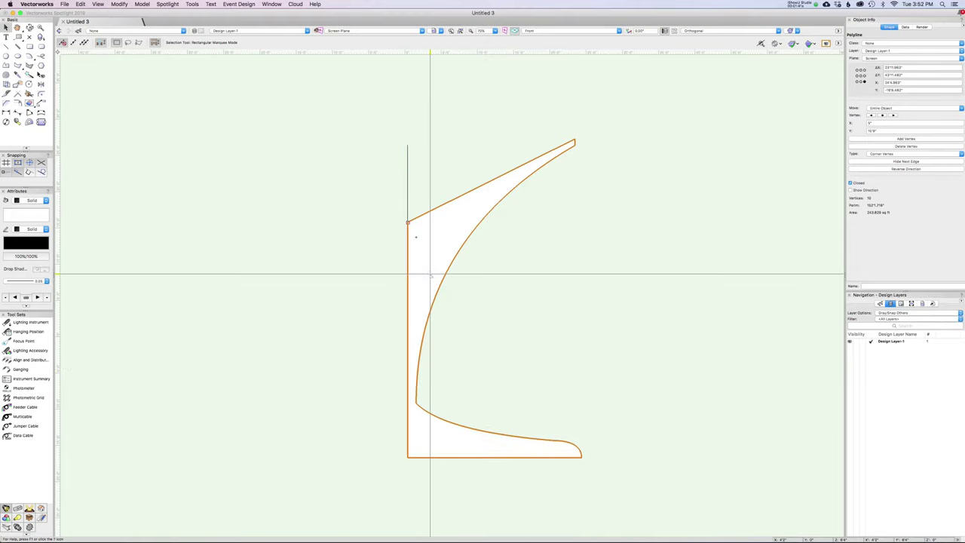
pyautogui.click(408, 170)
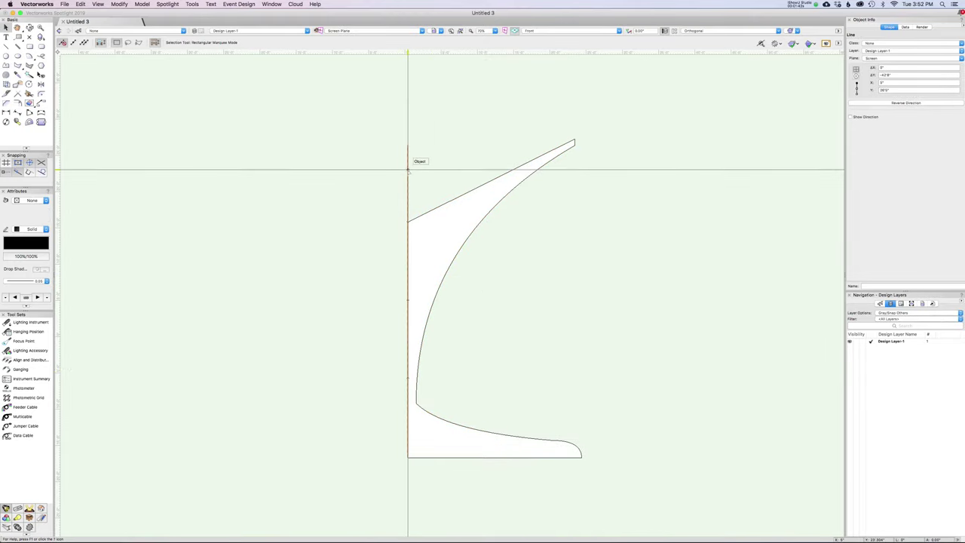
pyautogui.press('Delete')
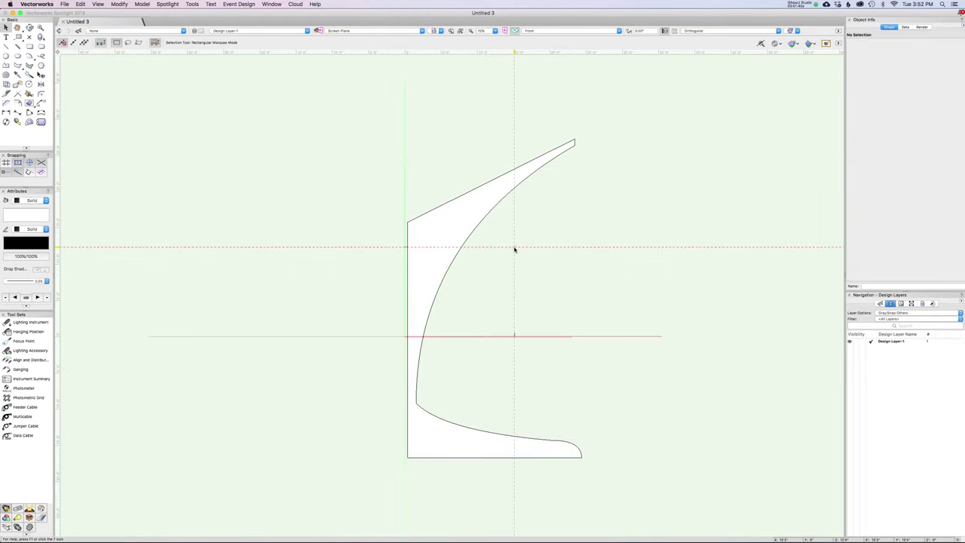
pyautogui.moveTo(508, 259); pyautogui.dragTo(543, 233)
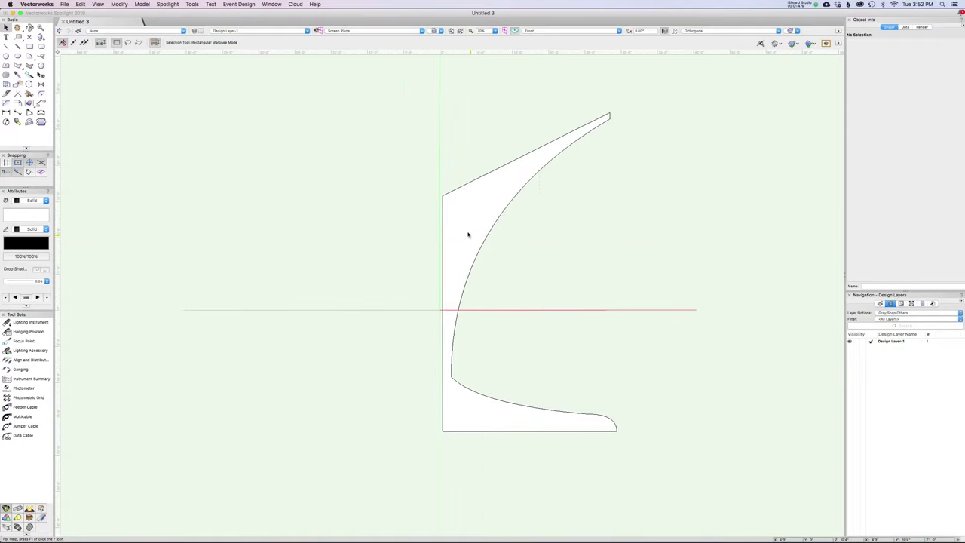
pyautogui.moveTo(467, 233); pyautogui.dragTo(519, 222)
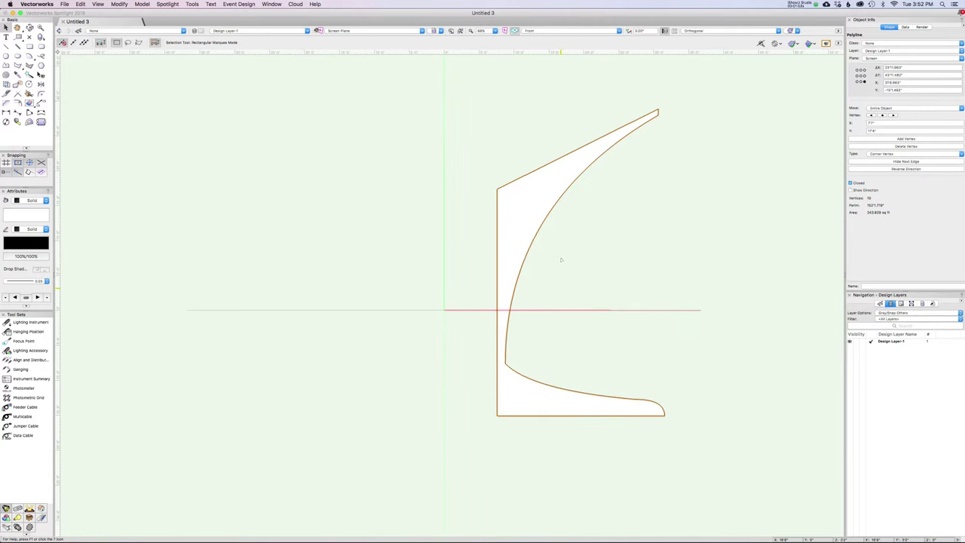
pyautogui.moveTo(559, 255); pyautogui.dragTo(474, 301, button='middle')
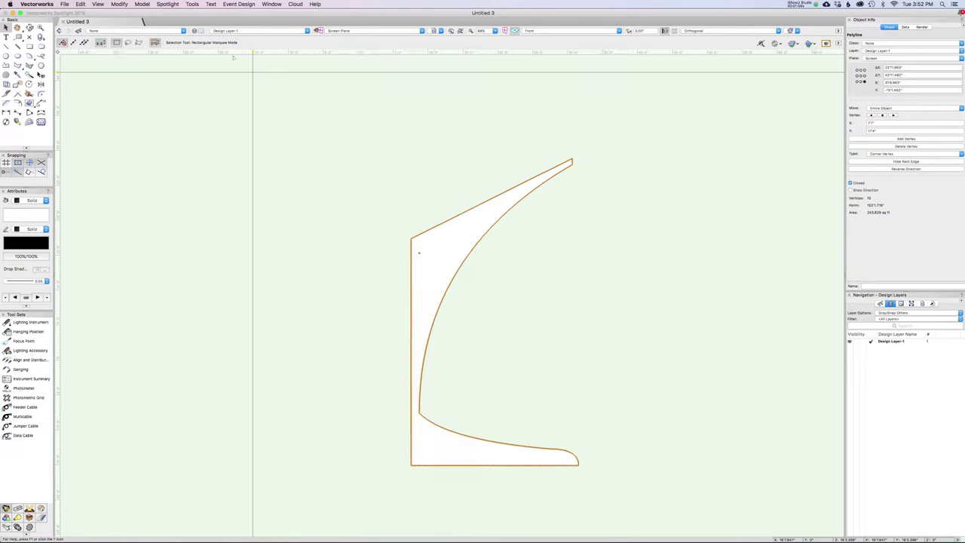
# Sweep the profile with Model > Sweep at 360° arc angle and 5.62° segment angle
pyautogui.click(141, 4)
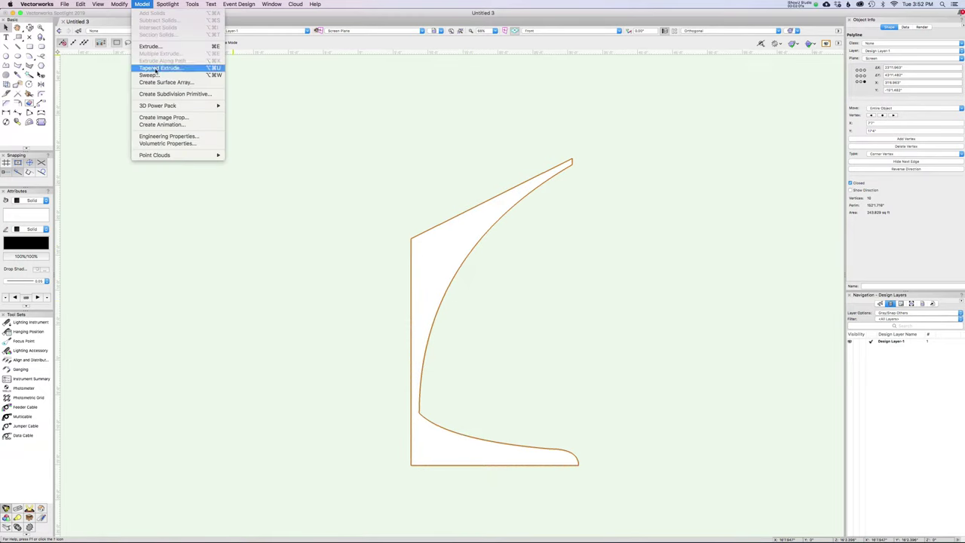
pyautogui.click(150, 75)
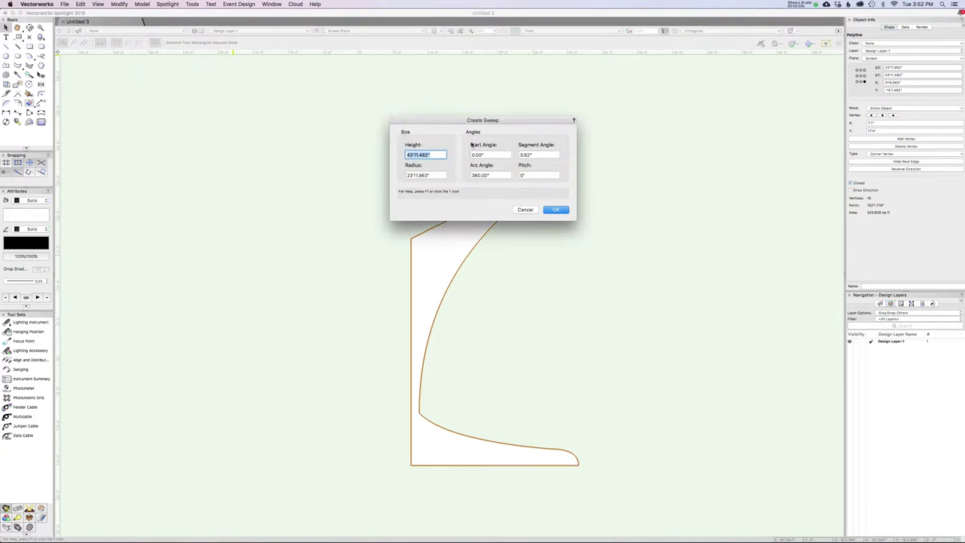
pyautogui.moveTo(509, 122); pyautogui.dragTo(613, 141)
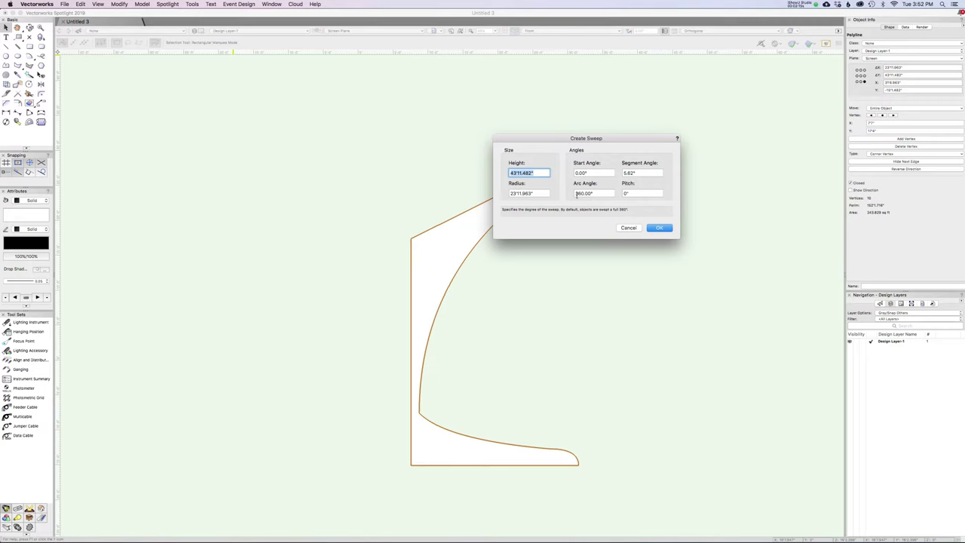
pyautogui.click(659, 227)
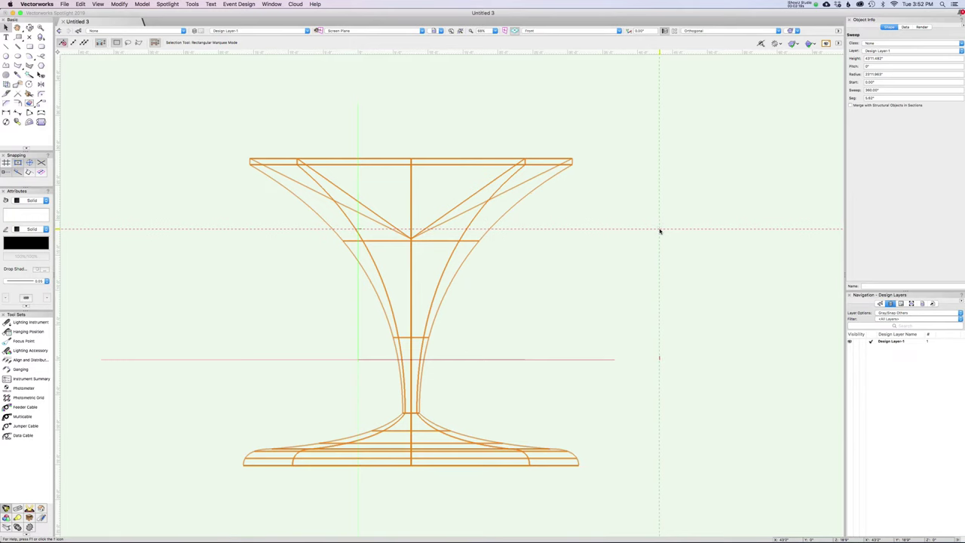
# Render the glass shaded and orbit it to view its bowl, stem and base from below
pyautogui.press('super+shift+b')
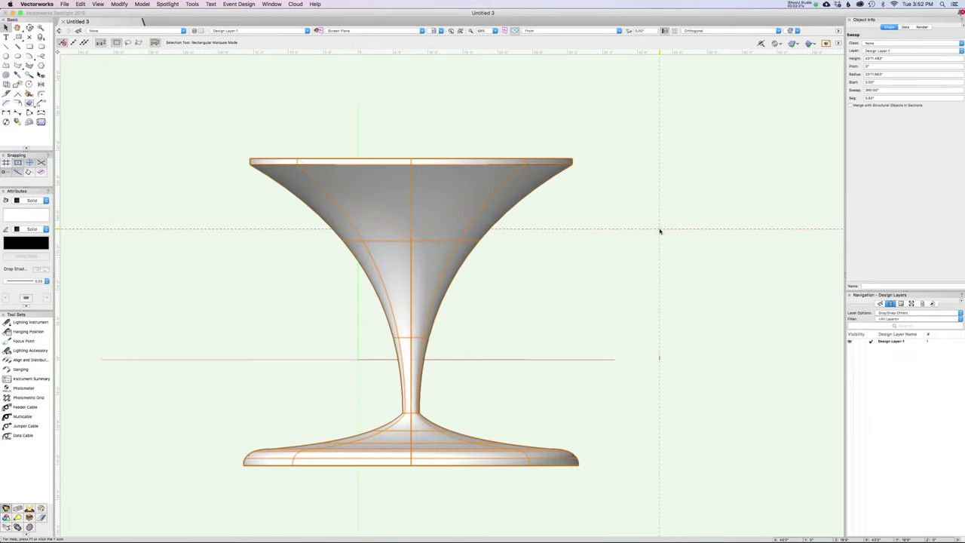
pyautogui.press('c')
pyautogui.moveTo(459, 301)
pyautogui.mouseDown()
pyautogui.moveTo(436, 289)
pyautogui.moveTo(573, 362)
pyautogui.moveTo(442, 251)
pyautogui.moveTo(355, 157)
pyautogui.moveTo(474, 304)
pyautogui.moveTo(536, 313)
pyautogui.moveTo(480, 286)
pyautogui.moveTo(381, 289)
pyautogui.moveTo(442, 287)
pyautogui.mouseUp()
pyautogui.scroll(-3, 450, 280)
pyautogui.moveTo(450, 280); pyautogui.dragTo(507, 267, button='middle')
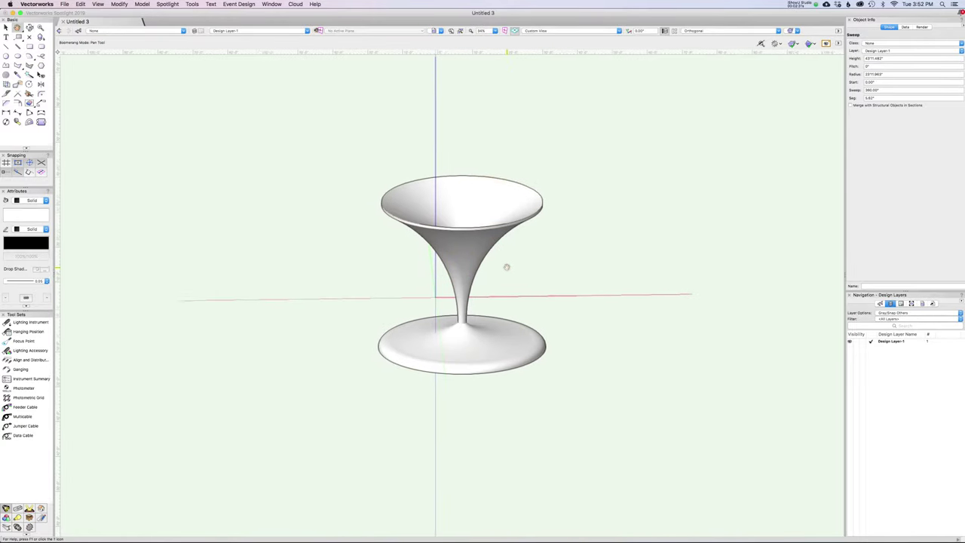
pyautogui.moveTo(506, 267); pyautogui.dragTo(501, 240)
pyautogui.press('x')
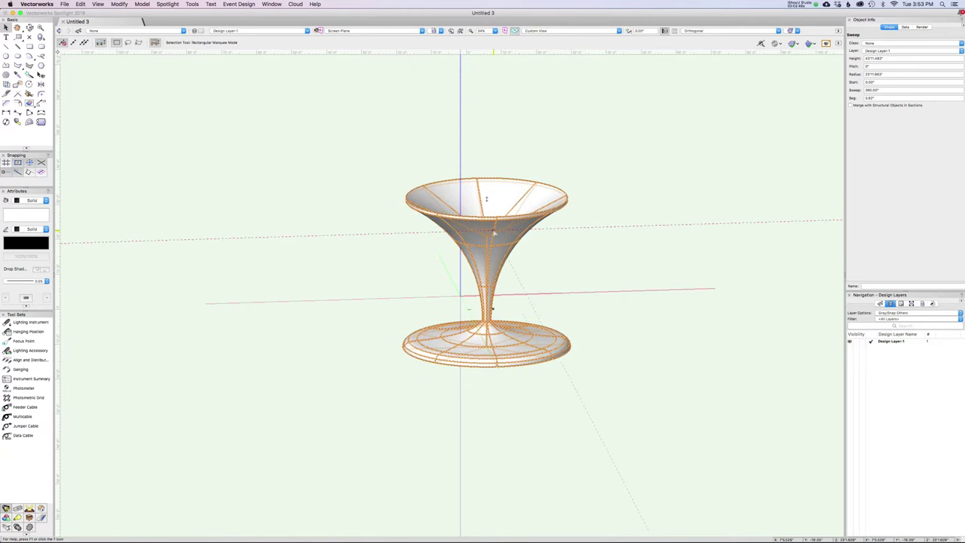
# Edit the sweep profile in Top view and drag the stem's lower vertex right, leaving 306.26 sq ft
pyautogui.doubleClick(493, 233)
pyautogui.press('KP_5')
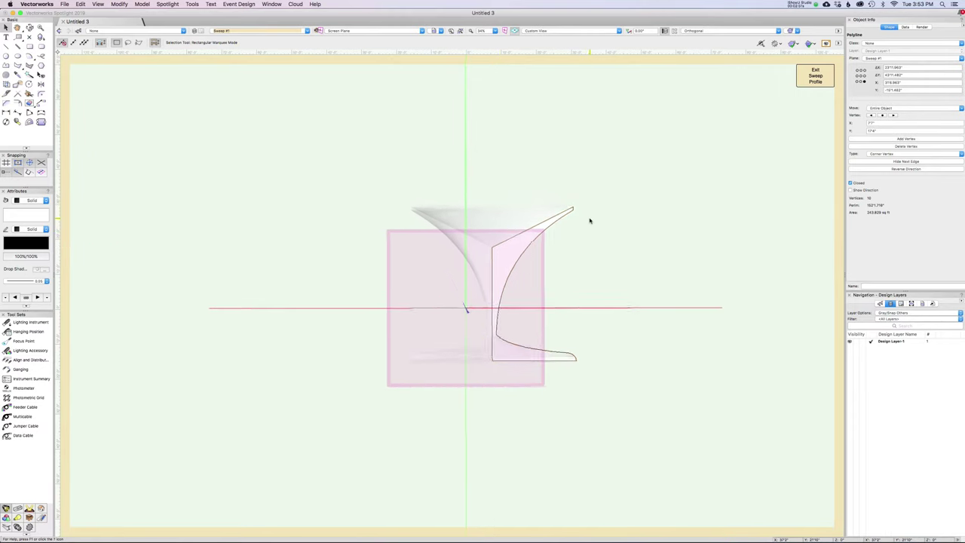
pyautogui.click(825, 44)
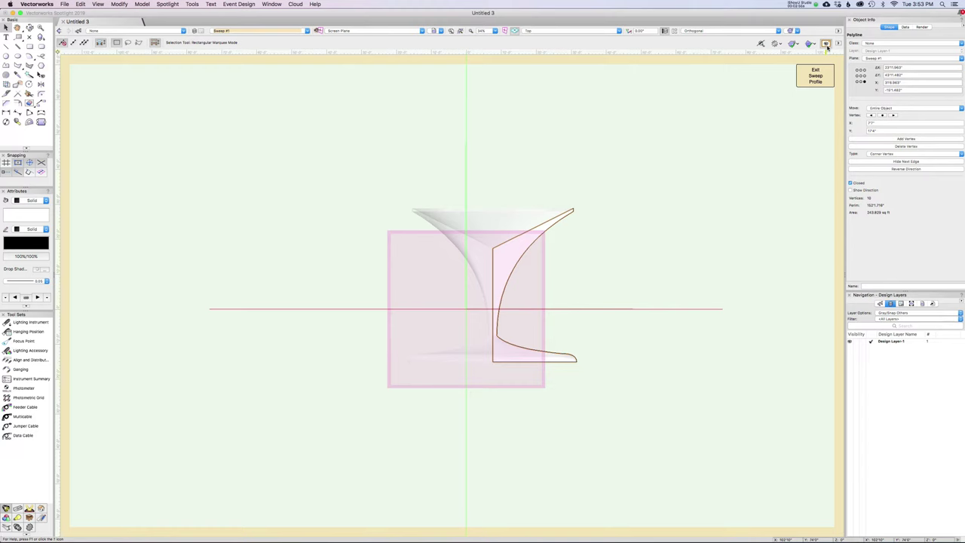
pyautogui.scroll(1, 527, 281)
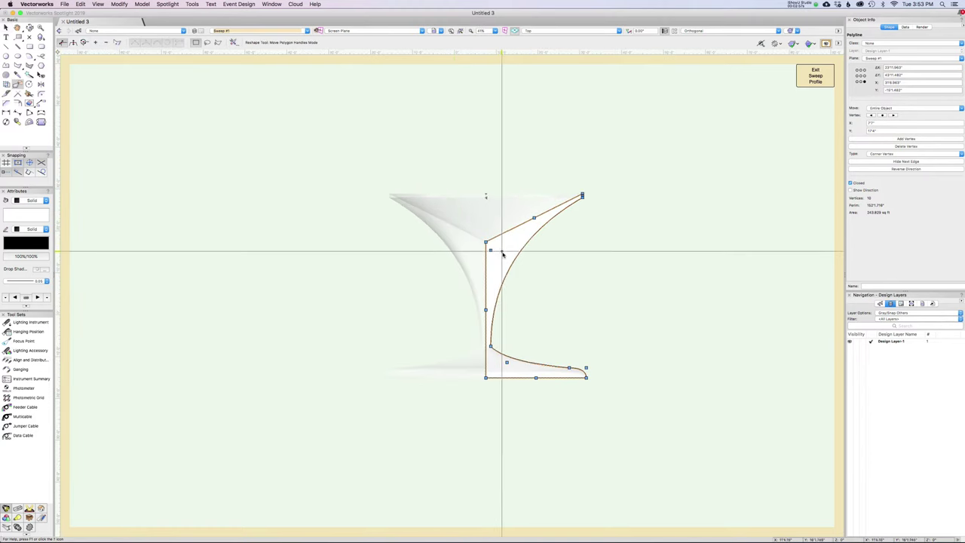
pyautogui.scroll(3, 501, 256)
pyautogui.moveTo(553, 239); pyautogui.dragTo(502, 164, button='middle')
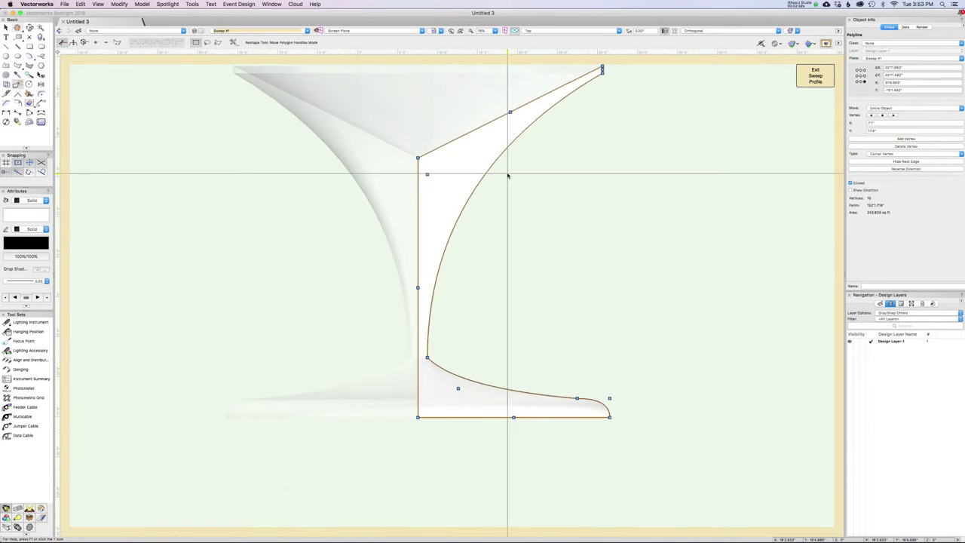
pyautogui.moveTo(426, 174); pyautogui.dragTo(437, 190)
pyautogui.moveTo(428, 356); pyautogui.dragTo(447, 350)
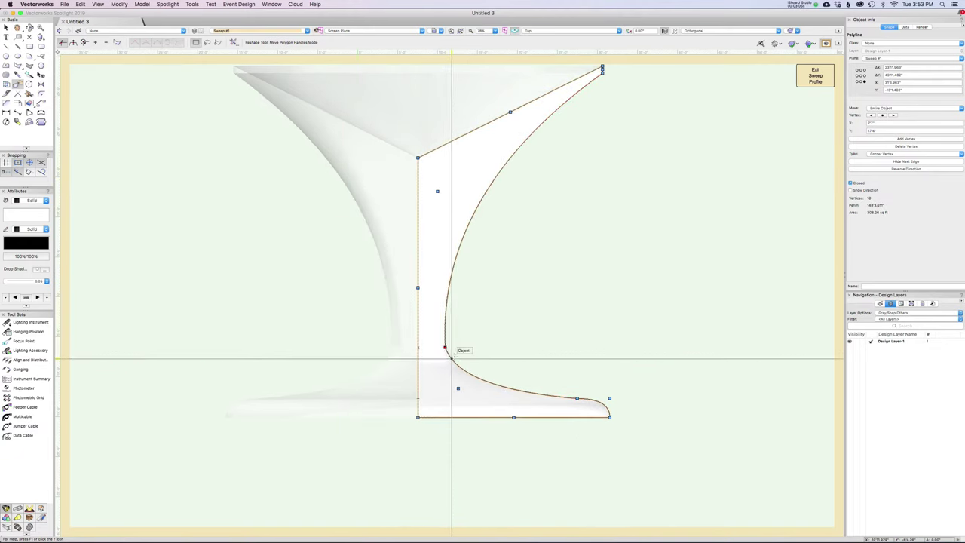
pyautogui.scroll(4, 452, 375)
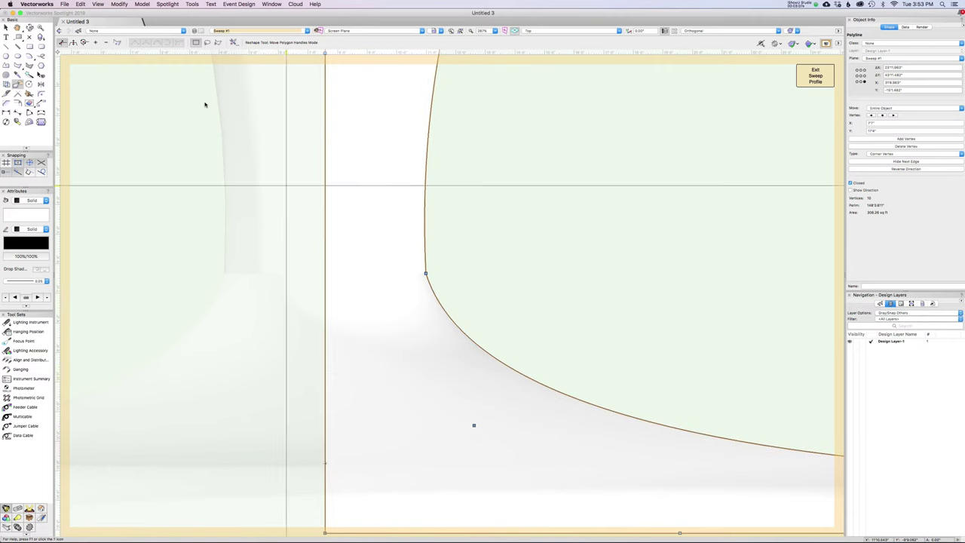
# Draw a small circle on the stem's vertex and merge it into the profile with Add Surface
pyautogui.click(29, 38)
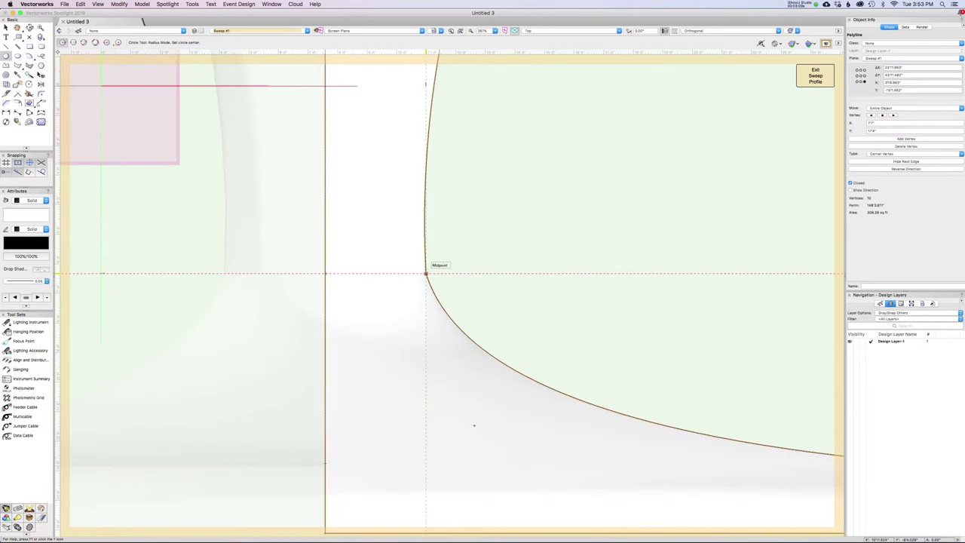
pyautogui.click(426, 273)
pyautogui.click(437, 261)
pyautogui.press('x')
pyautogui.press('super+a')
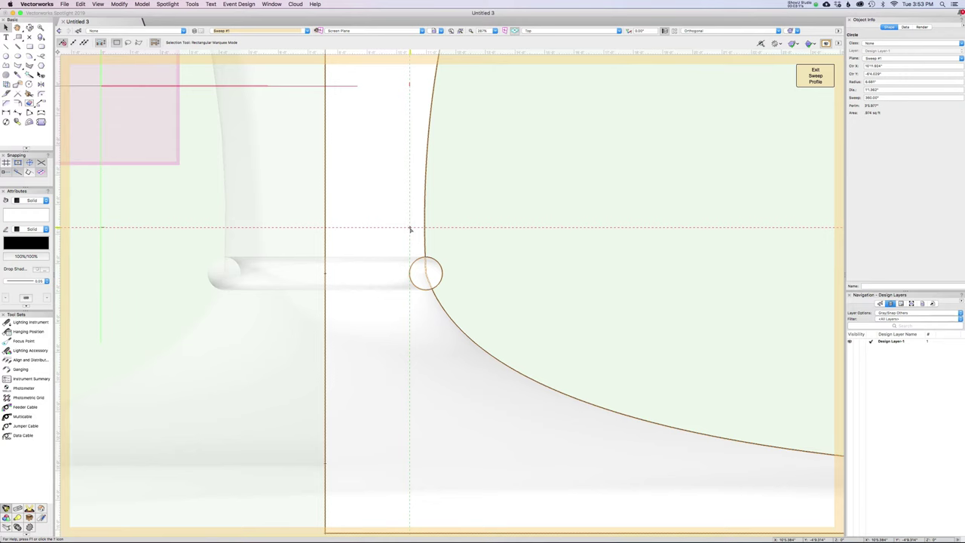
pyautogui.rightClick(410, 229)
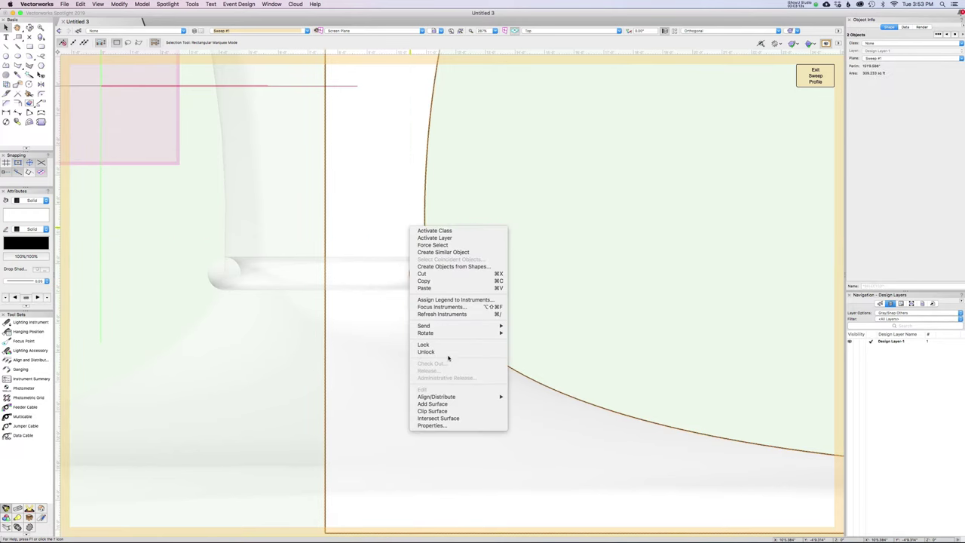
pyautogui.click(445, 404)
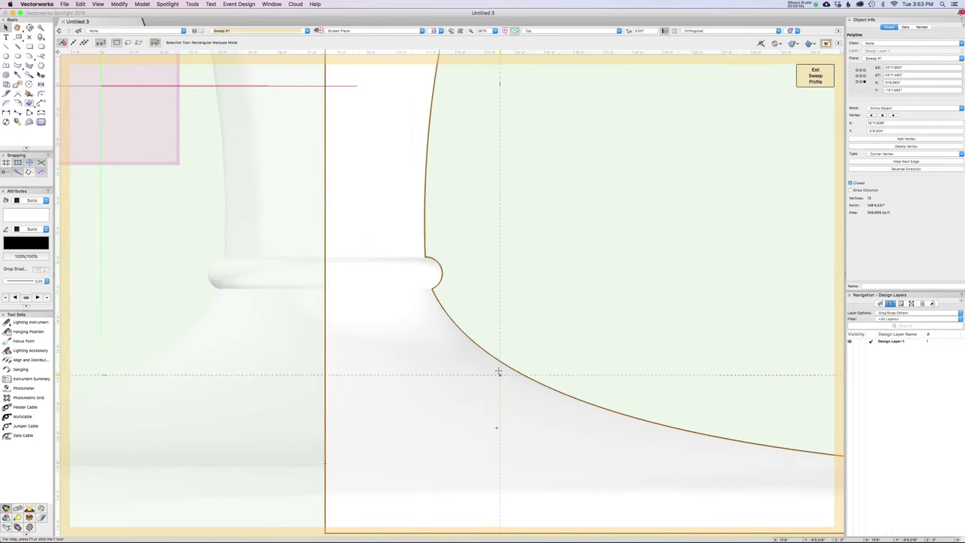
# Exit the sweep profile editor to rebuild the glass with its rounded bead
pyautogui.scroll(1, 411, 291)
pyautogui.scroll(-2, 412, 291)
pyautogui.moveTo(286, 196); pyautogui.dragTo(350, 239, button='middle')
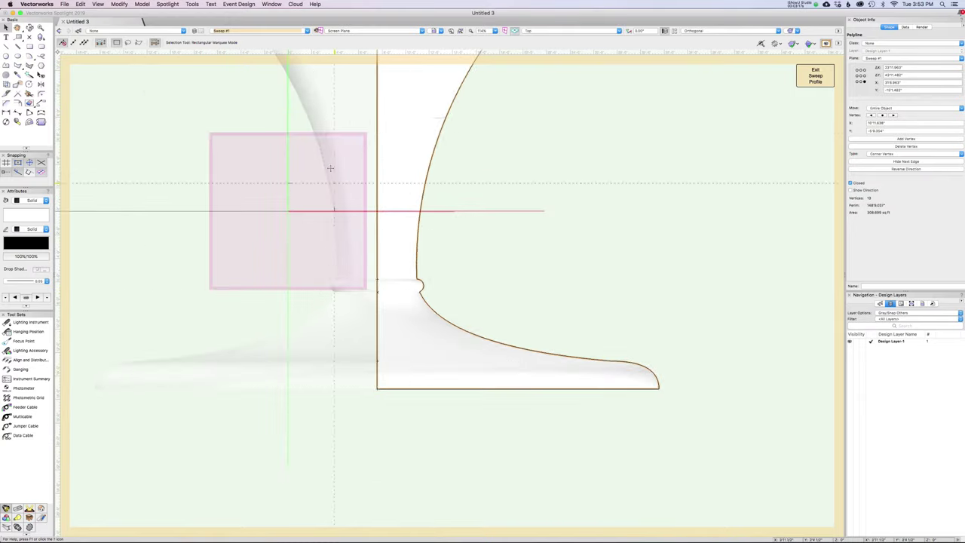
pyautogui.scroll(-3, 352, 267)
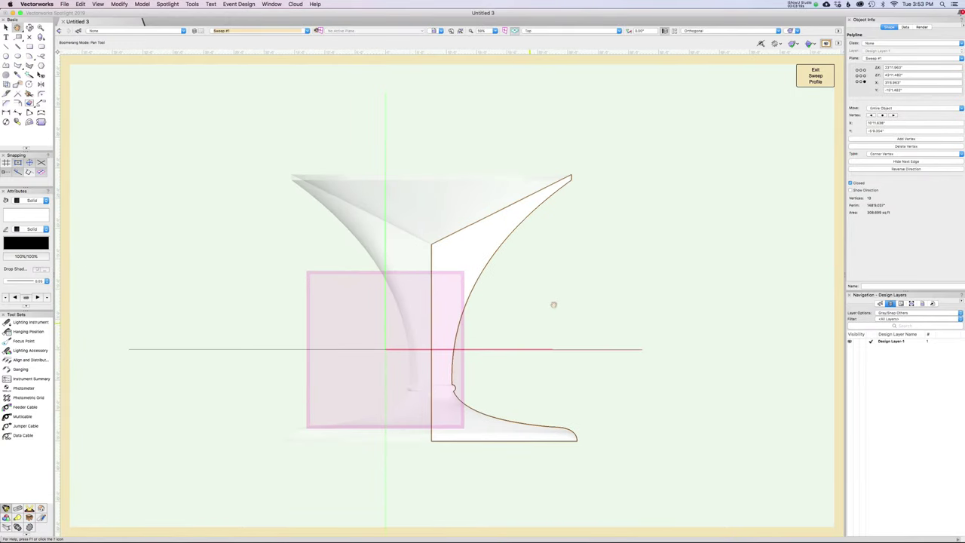
pyautogui.click(816, 78)
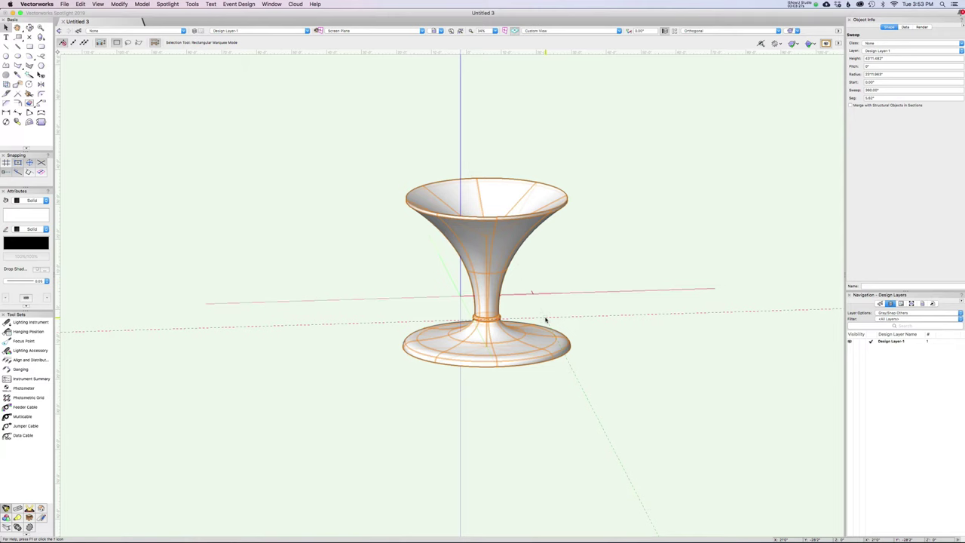
# Reopen the glass profile and drag its top-left bowl-to-stem vertex slightly left with Reshape
pyautogui.doubleClick(508, 224)
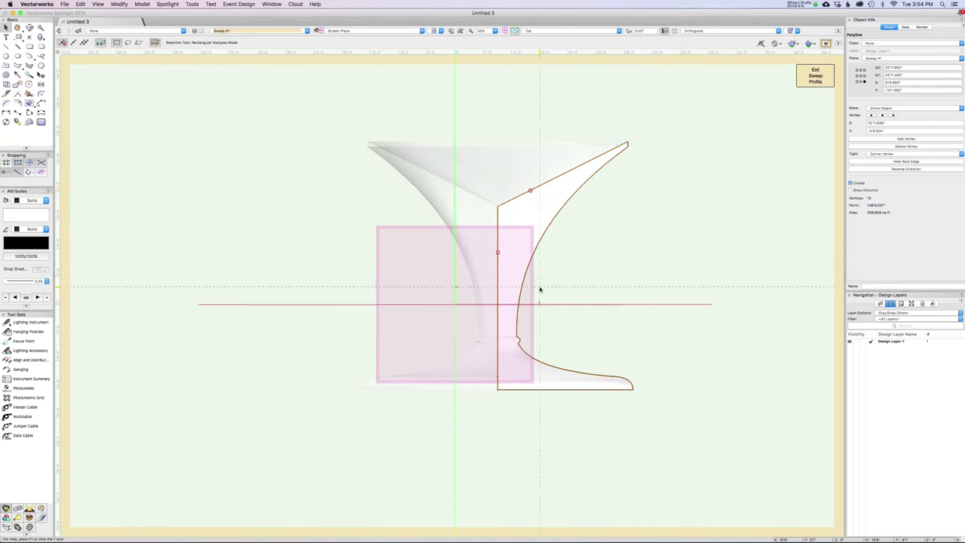
pyautogui.moveTo(500, 194)
pyautogui.mouseDown()
pyautogui.moveTo(499, 396)
pyautogui.moveTo(499, 205)
pyautogui.mouseUp()
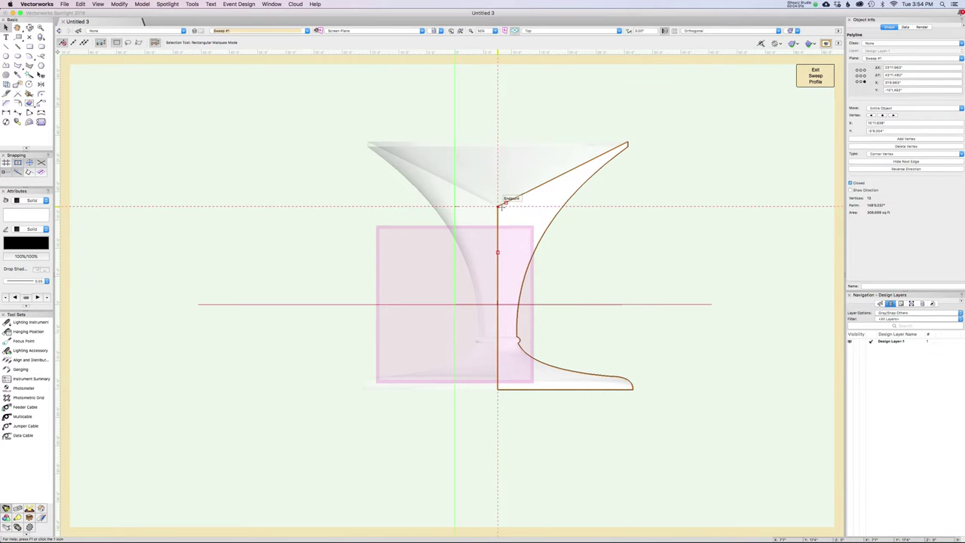
pyautogui.moveTo(505, 202); pyautogui.dragTo(510, 388)
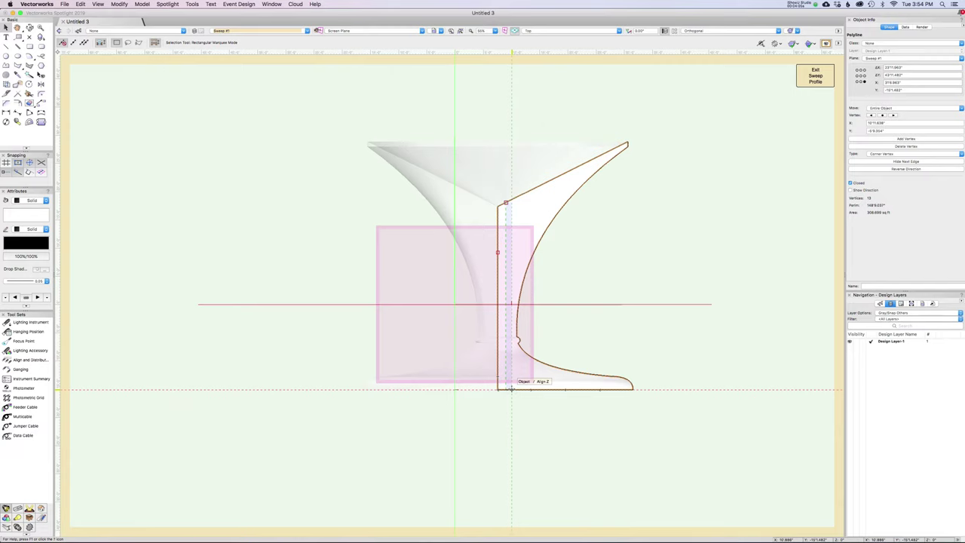
pyautogui.moveTo(511, 388); pyautogui.dragTo(512, 405)
pyautogui.hotkey('shift', 'r')
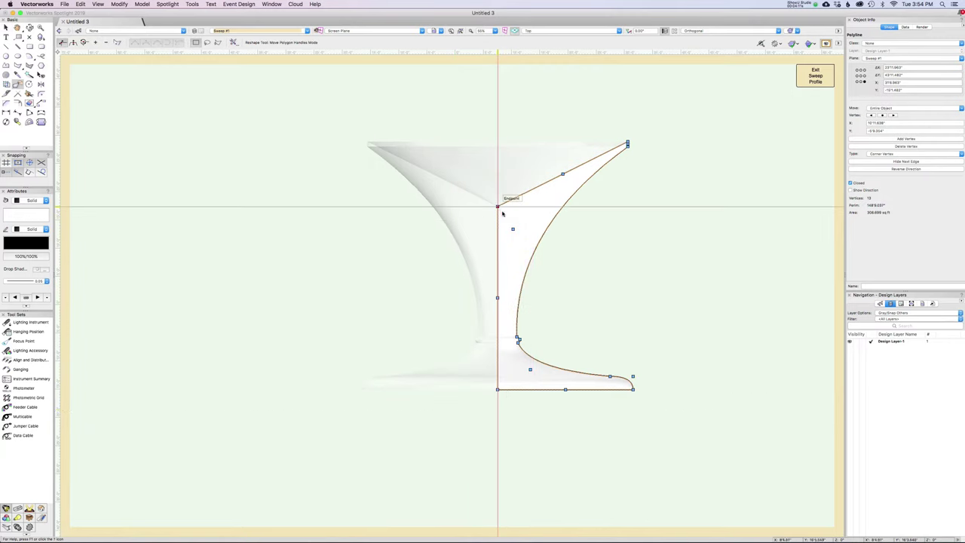
pyautogui.moveTo(497, 205); pyautogui.dragTo(489, 211)
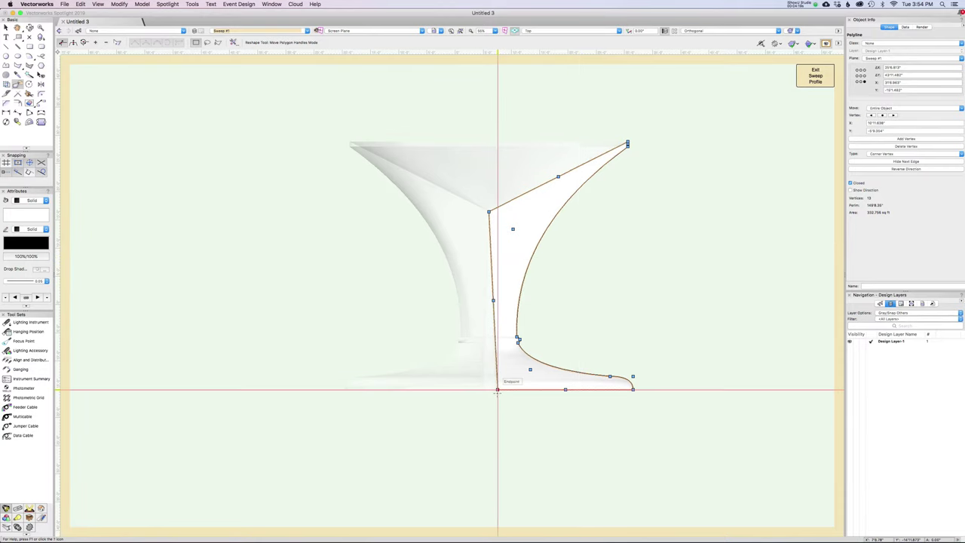
# Clip the overhanging left part off the profile with a rectangle, then delete the rectangle
pyautogui.press('4')
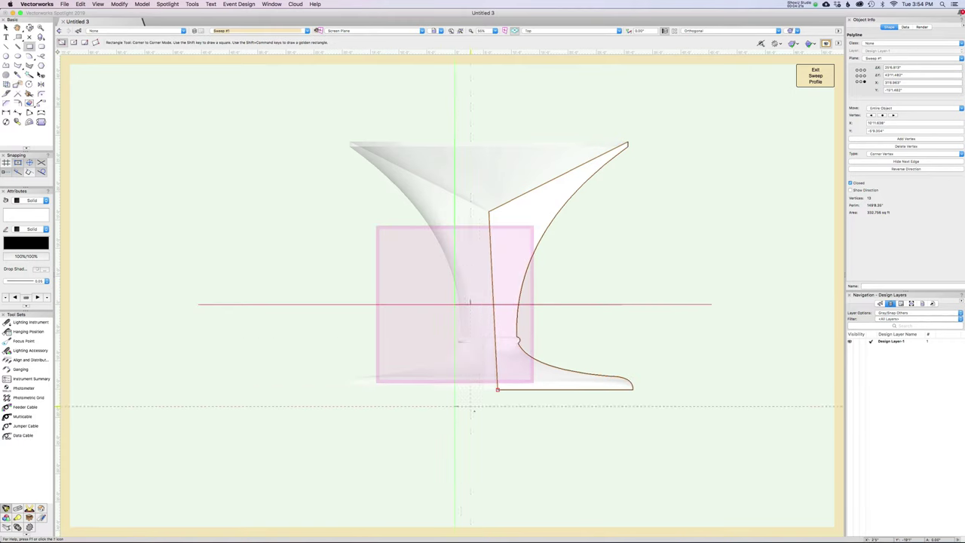
pyautogui.moveTo(497, 389)
pyautogui.mouseDown()
pyautogui.moveTo(452, 161)
pyautogui.moveTo(422, 93)
pyautogui.mouseUp()
pyautogui.press('x')
pyautogui.keyDown('shift'); pyautogui.click(517, 222); pyautogui.keyUp('shift')
pyautogui.rightClick(518, 219)
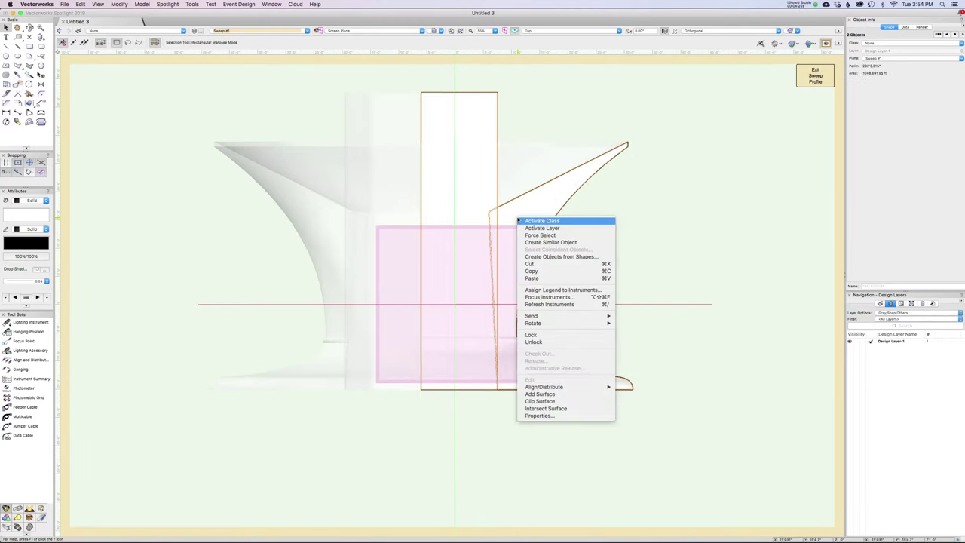
pyautogui.click(537, 401)
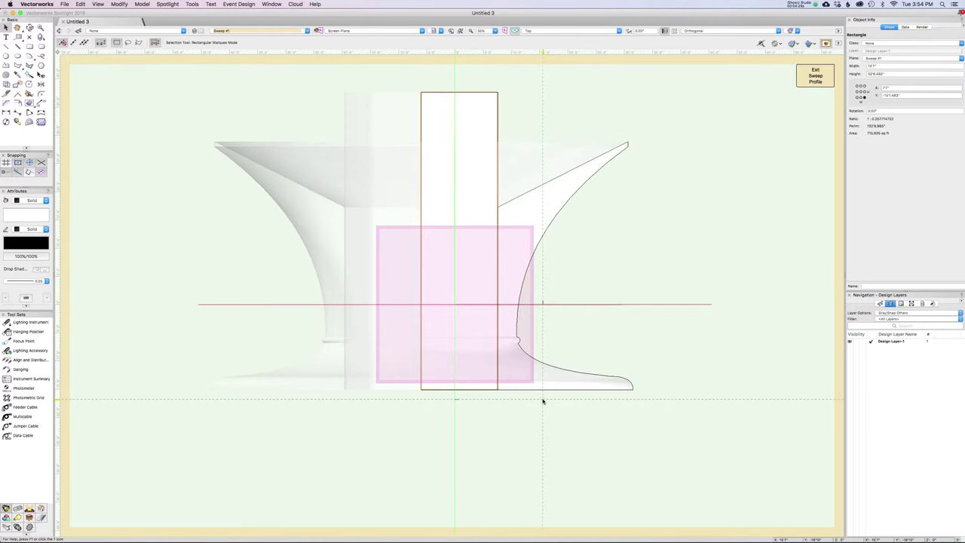
pyautogui.press('Delete')
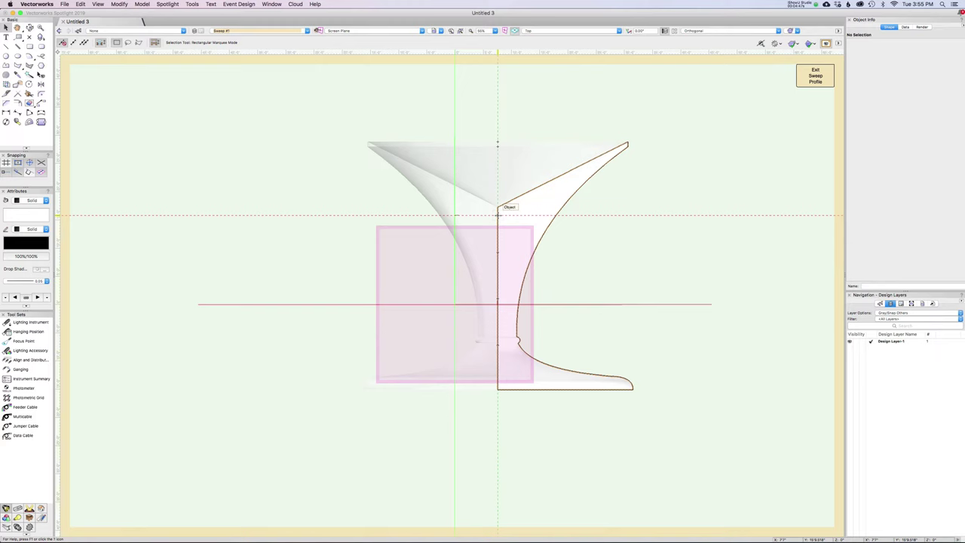
# Exit the sweep profile to rebuild the martini glass, then view it from the Front
pyautogui.click(815, 75)
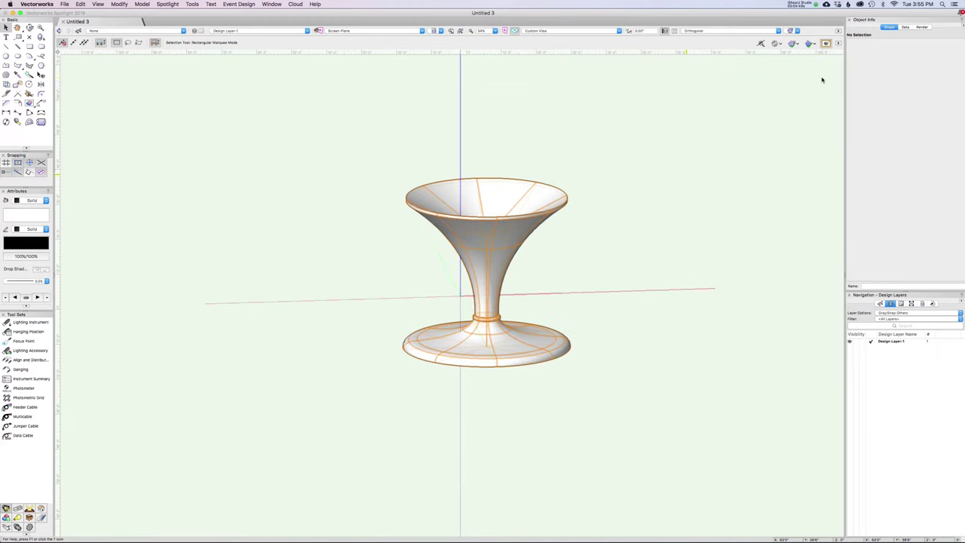
pyautogui.press('2')
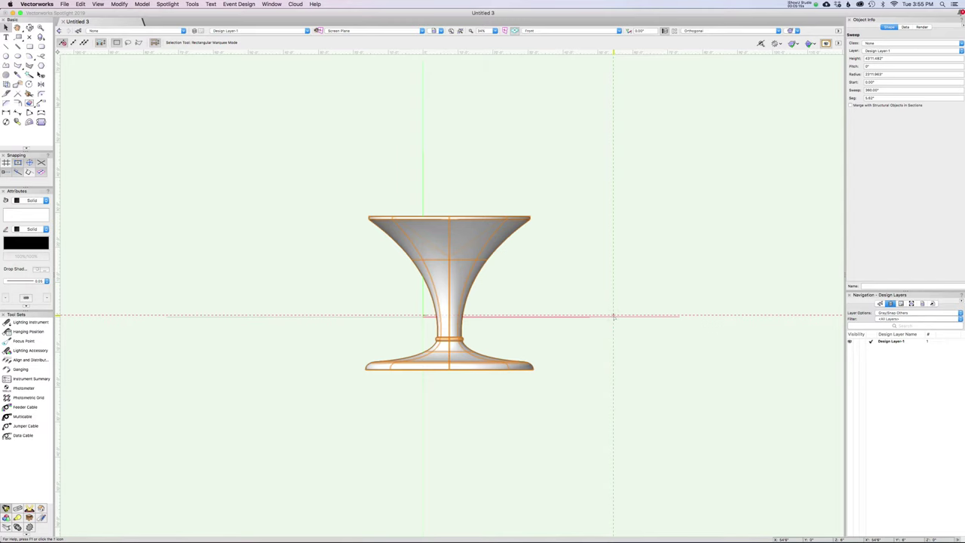
# In Top/Plan view, draw a 68'10" by 69'6" rectangle over the glass
pyautogui.press('super+5')
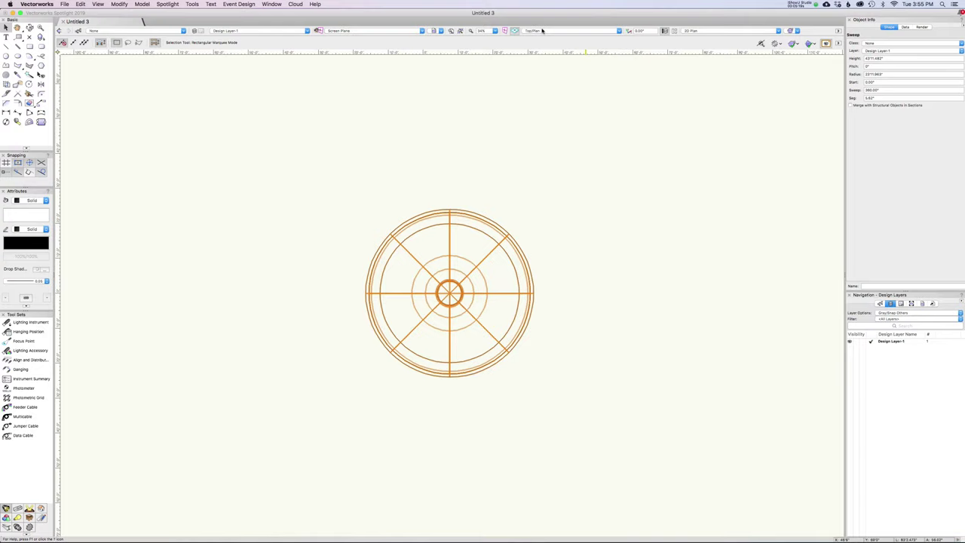
pyautogui.click(29, 46)
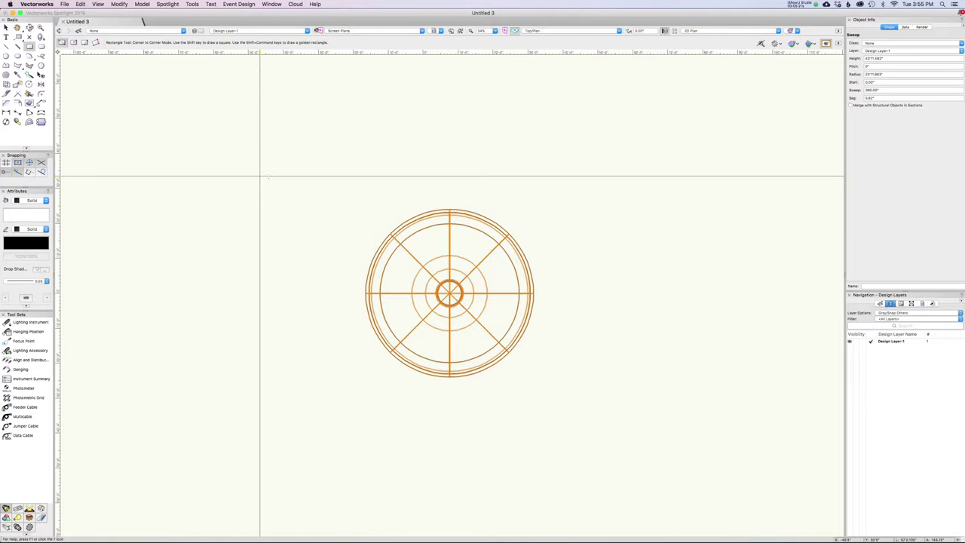
pyautogui.moveTo(280, 165); pyautogui.dragTo(591, 408)
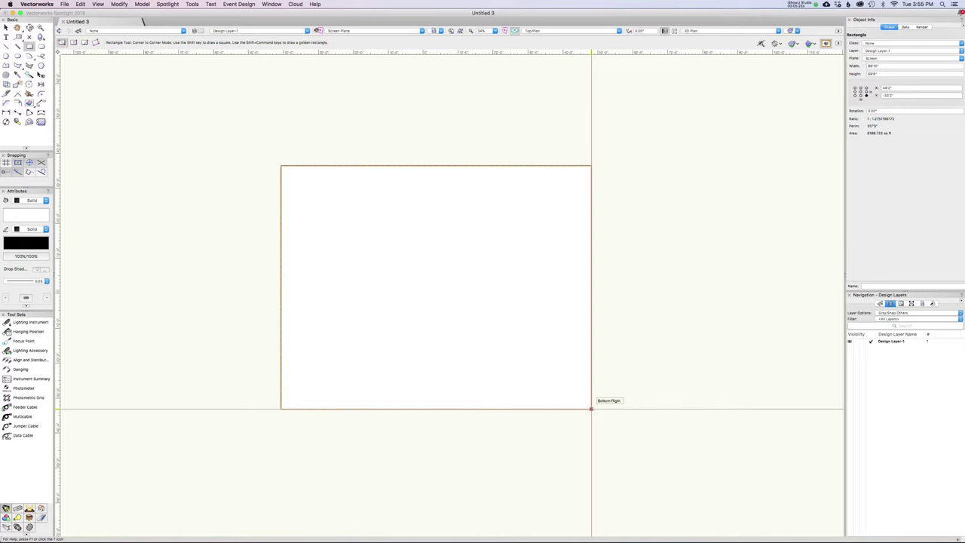
# Extrude the rectangle at 0 height, then show Left Isometric with OpenGL shading
pyautogui.press('super+e')
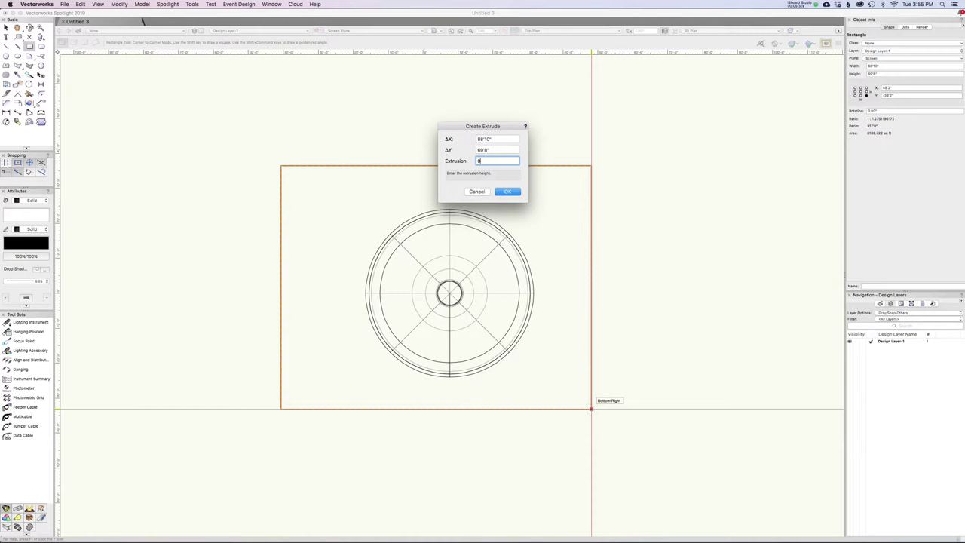
pyautogui.press('Return')
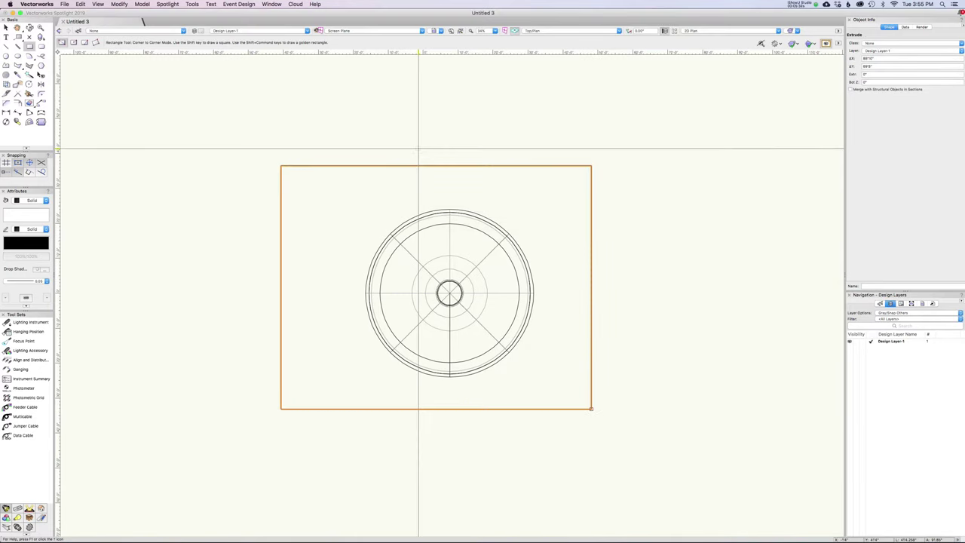
pyautogui.press('1')
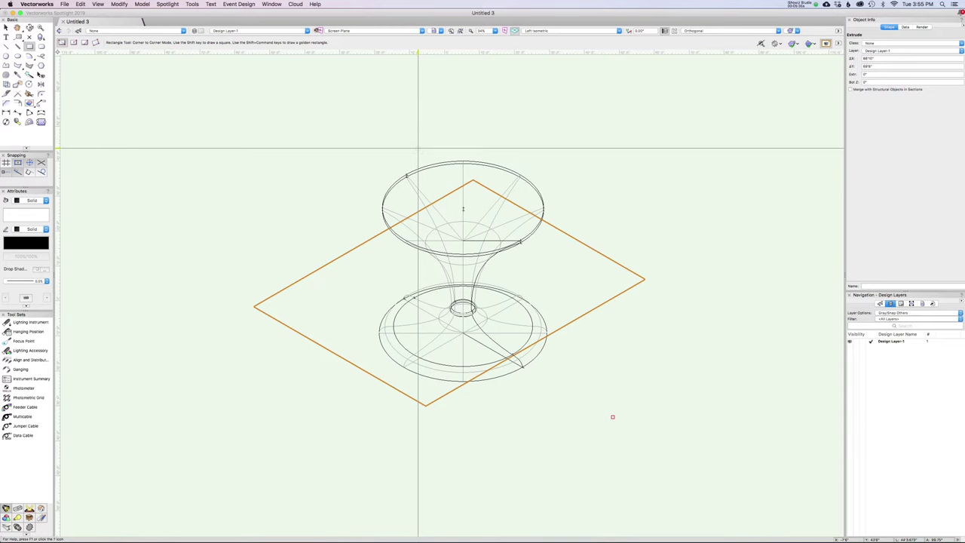
pyautogui.press('super+shift+g')
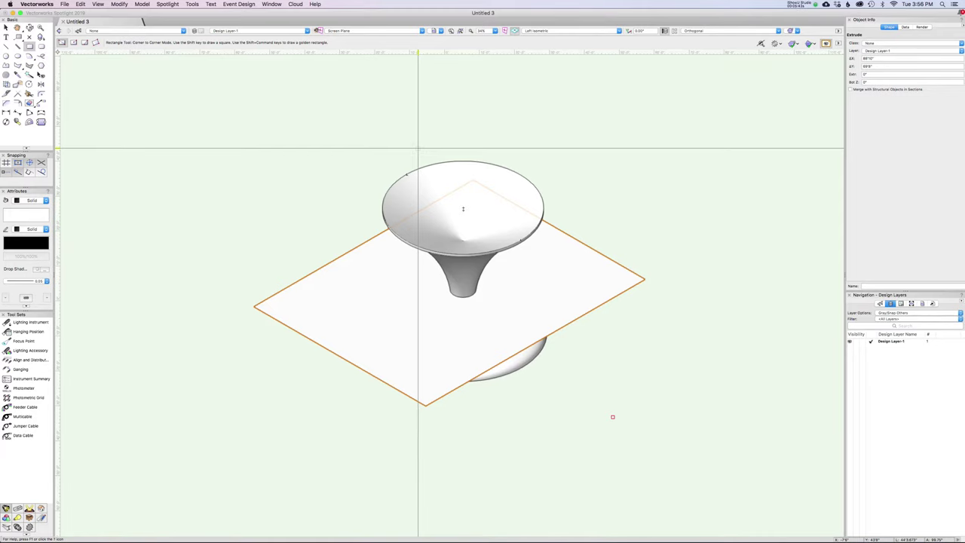
# In Front view, drag the goblet sweep up so its base sits on the ground plane
pyautogui.press('KP_2')
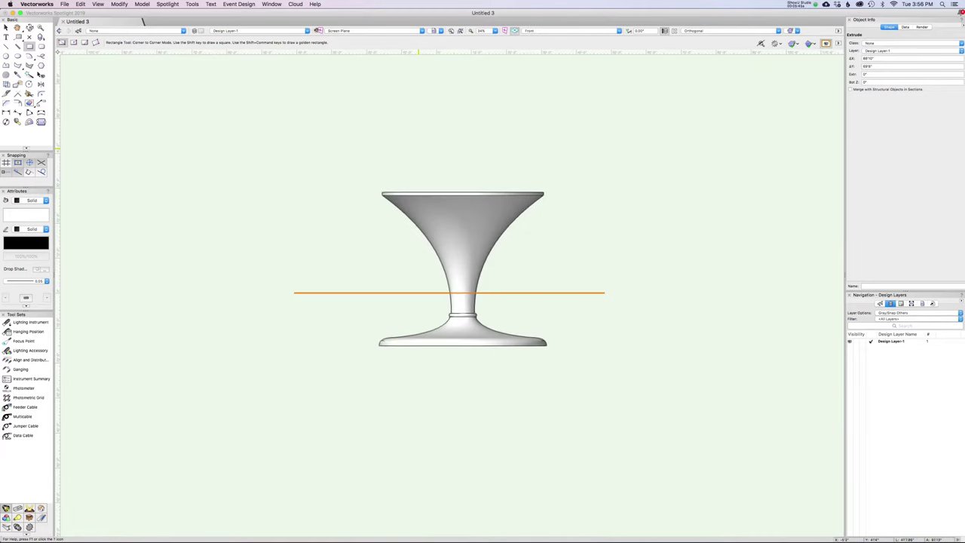
pyautogui.press('x')
pyautogui.press('x')
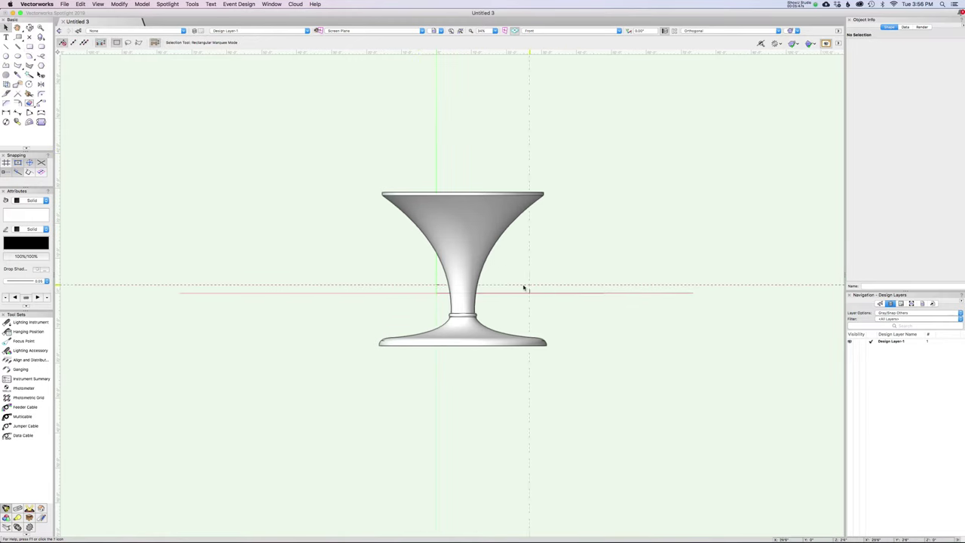
pyautogui.click(437, 286)
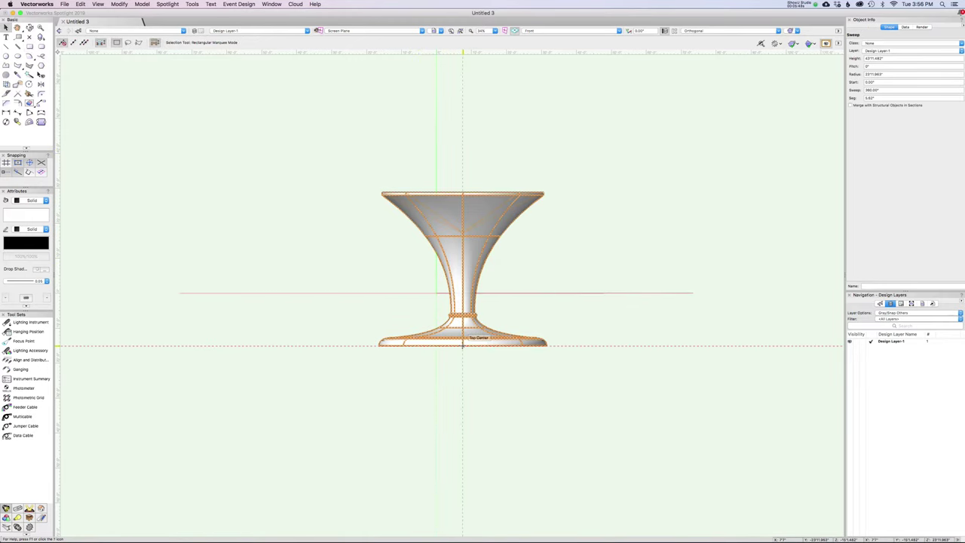
pyautogui.moveTo(462, 344); pyautogui.dragTo(462, 296)
# Select and delete the zero-height ground plane in Left Isometric, then return to Front view
pyautogui.press('super+1')
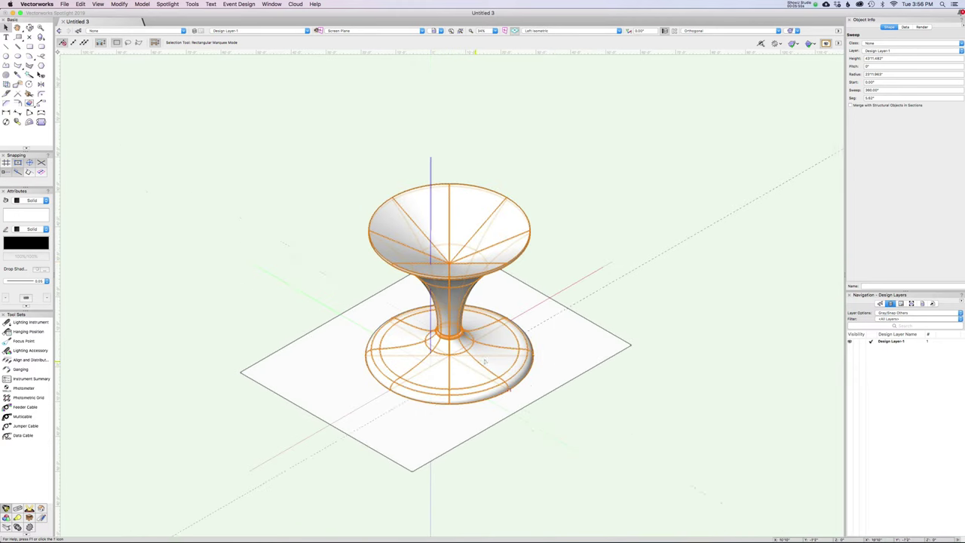
pyautogui.press('c')
pyautogui.moveTo(676, 350); pyautogui.dragTo(607, 345)
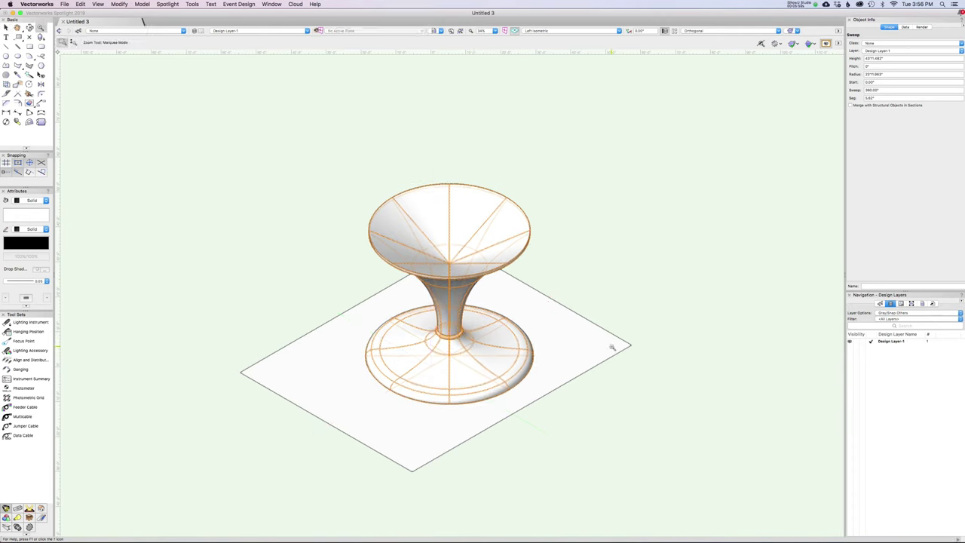
pyautogui.press('x')
pyautogui.click(611, 345)
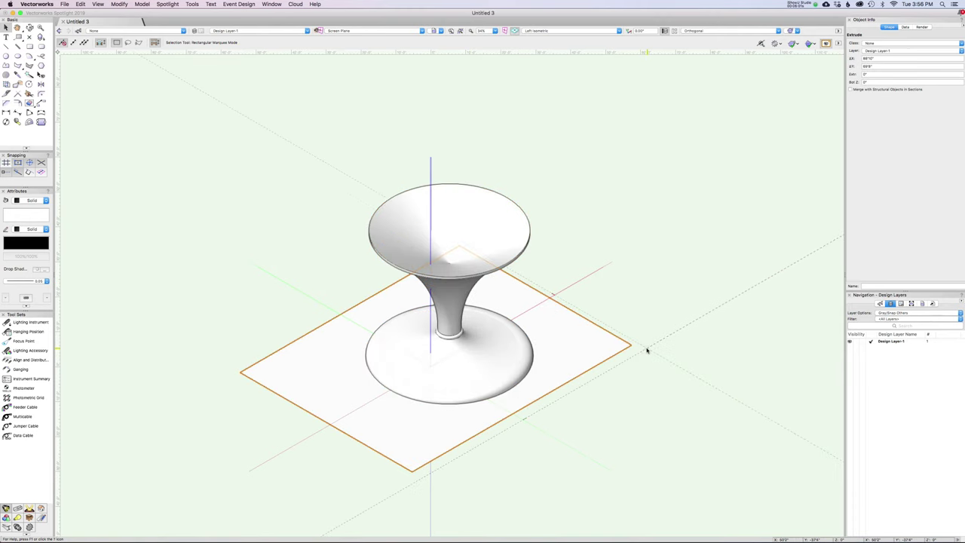
pyautogui.press('Delete')
pyautogui.press('2')
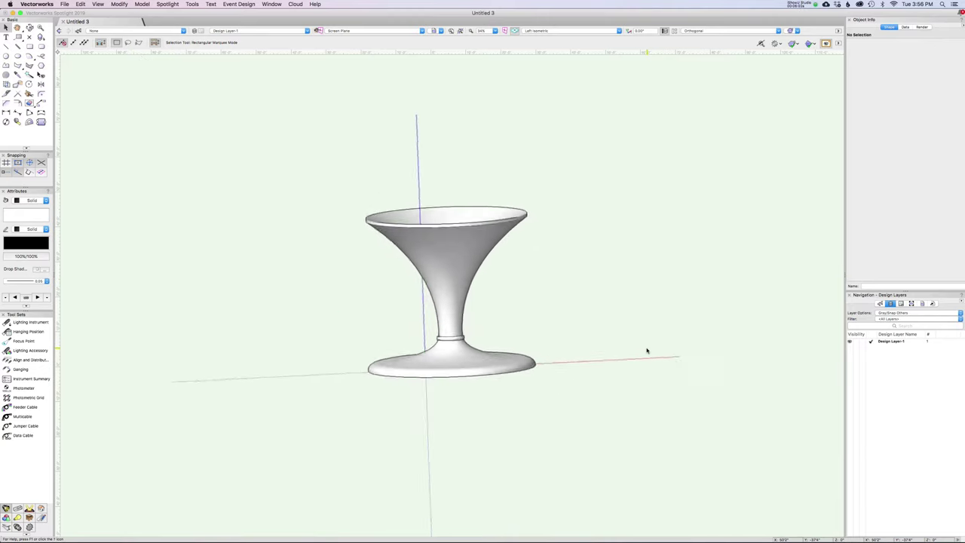
pyautogui.press('c')
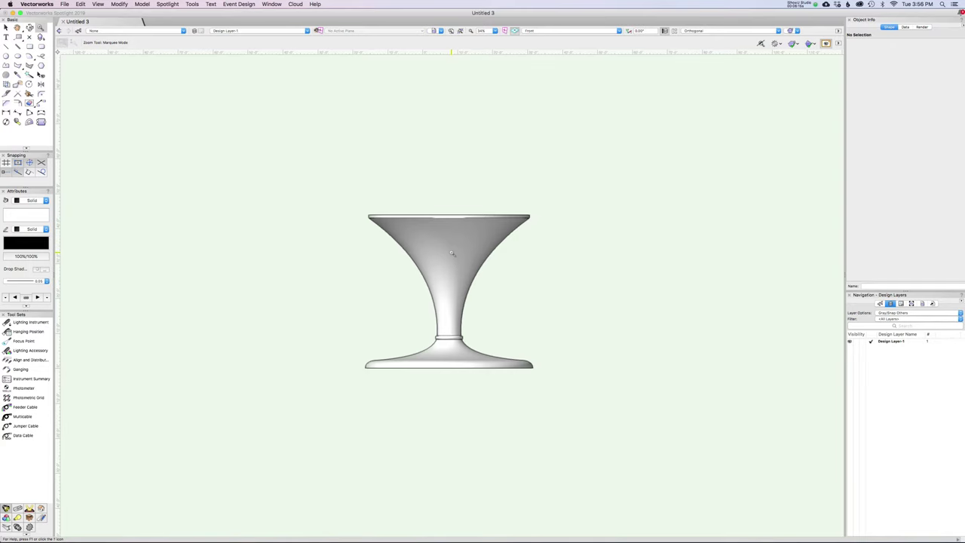
# Show the goblet in Wireframe and pan to the open space on its right
pyautogui.click(451, 254)
pyautogui.press('x')
pyautogui.press('super+shift+w')
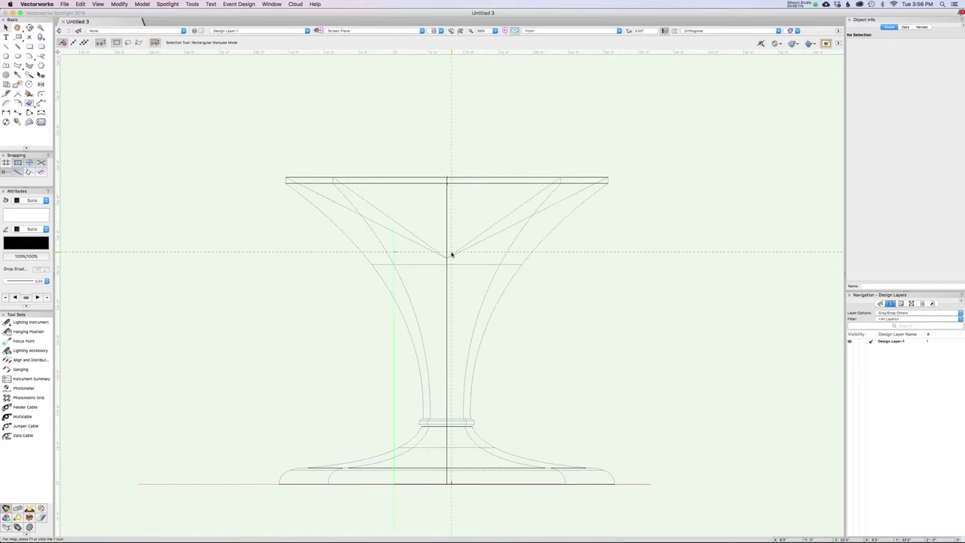
pyautogui.scroll(-3, 451, 254)
pyautogui.moveTo(463, 248); pyautogui.dragTo(284, 230)
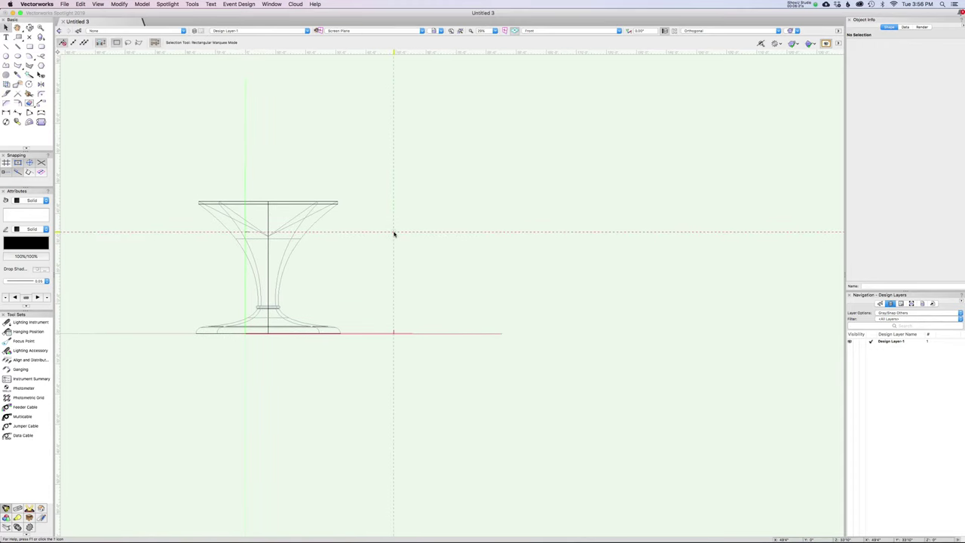
# Draw a vertical axis line to the right of the goblet
pyautogui.press('2')
pyautogui.click(468, 134)
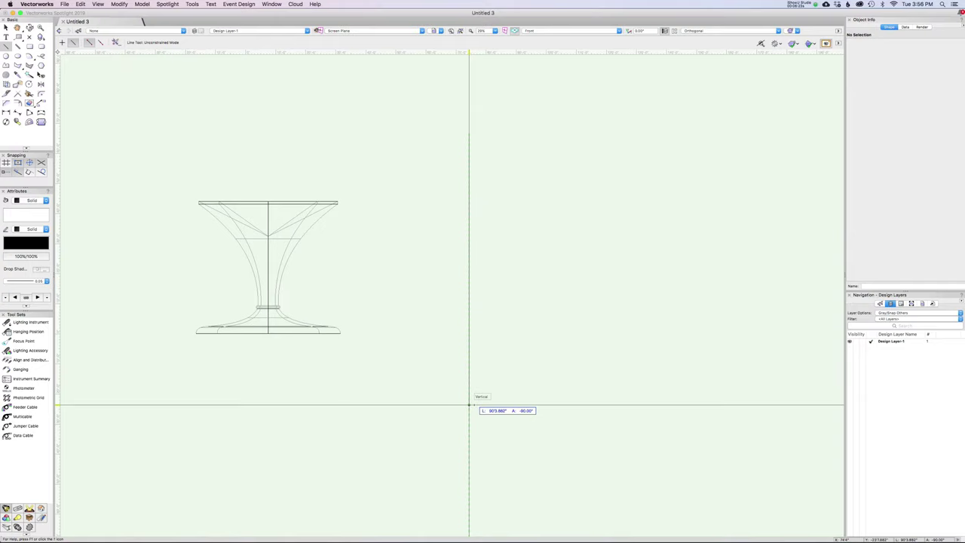
pyautogui.click(469, 405)
# Begin the bottle's polyline profile, tracing the lip and neck from the axis top
pyautogui.press('p')
pyautogui.scroll(4, 455, 147)
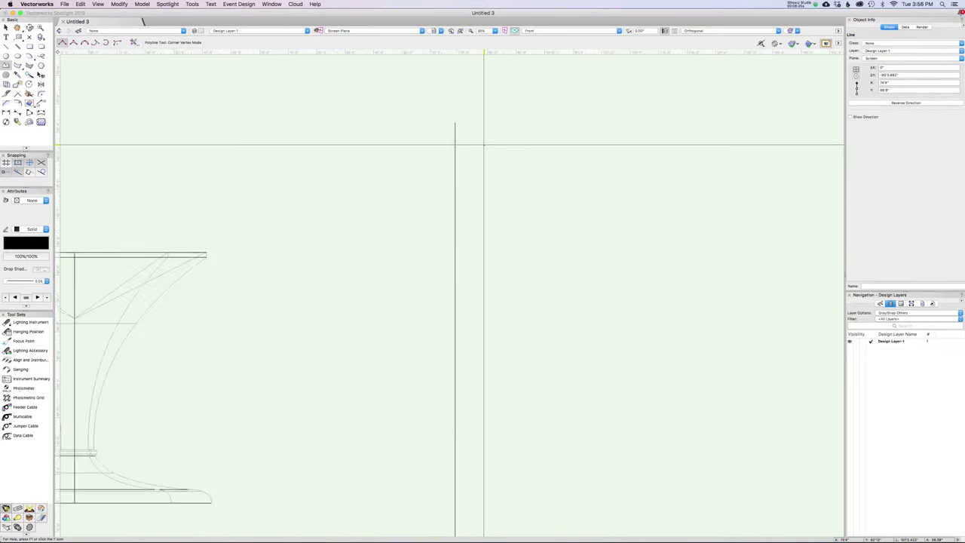
pyautogui.click(447, 139)
pyautogui.scroll(3, 445, 139)
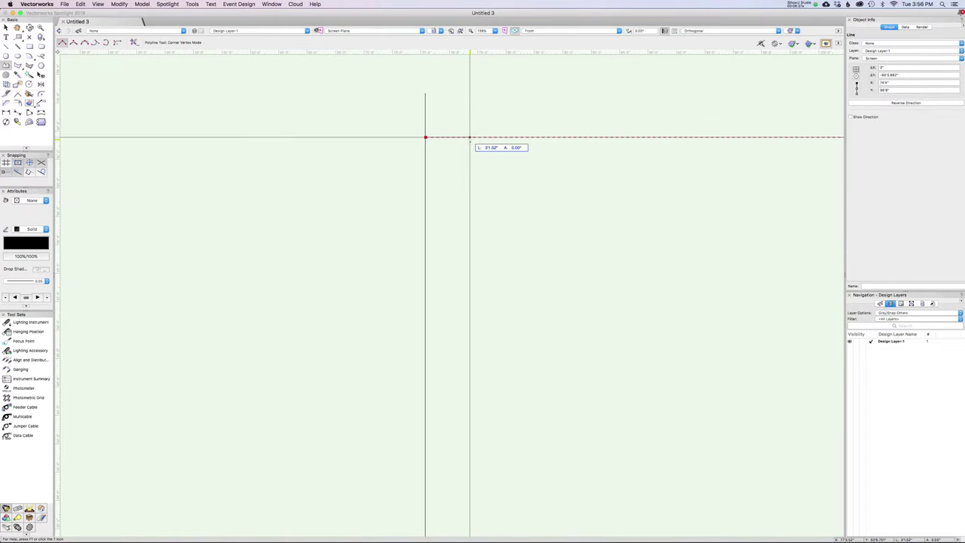
pyautogui.click(486, 137)
pyautogui.click(486, 149)
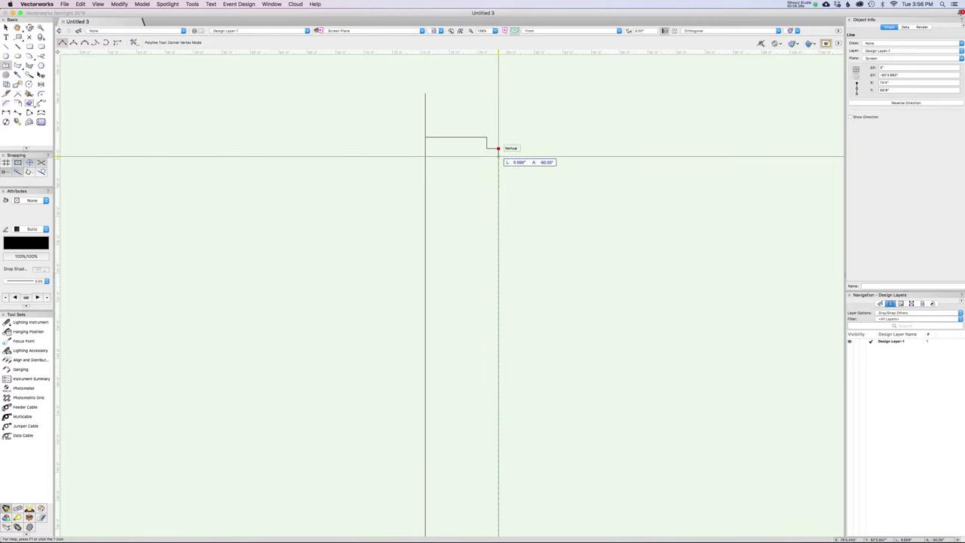
pyautogui.click(498, 148)
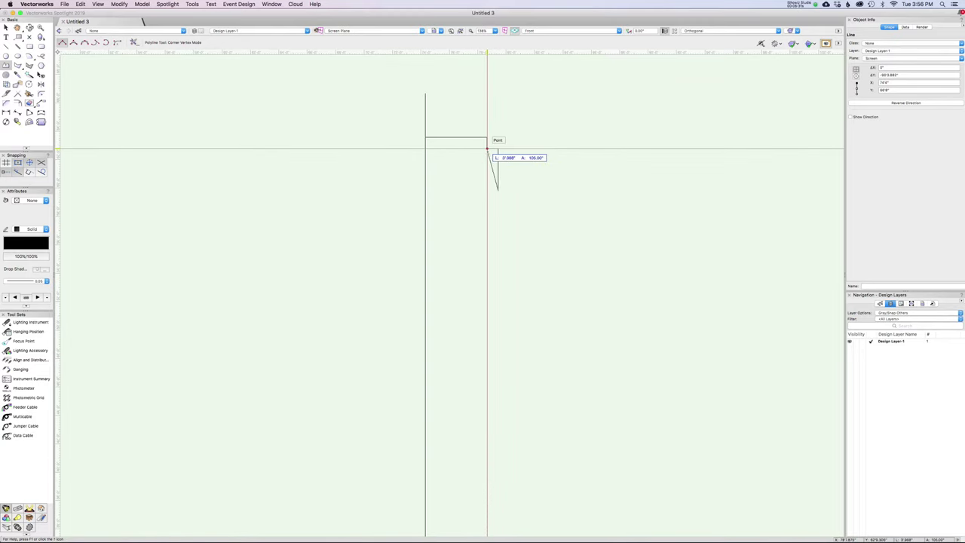
pyautogui.click(497, 190)
pyautogui.click(488, 190)
# Continue the profile through the shoulder, side and base, closing it at the start vertex
pyautogui.scroll(-2, 491, 238)
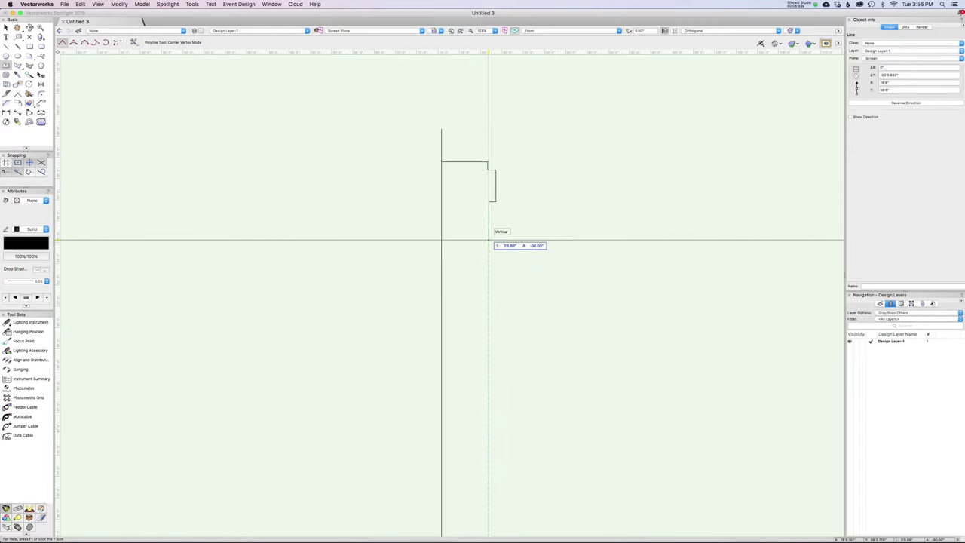
pyautogui.scroll(-5, 537, 324)
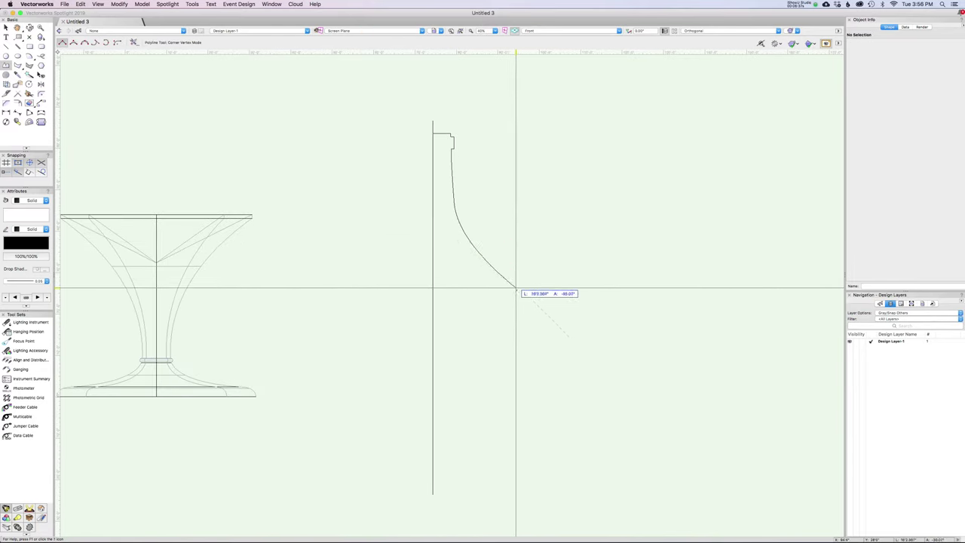
pyautogui.click(506, 268)
pyautogui.moveTo(506, 404); pyautogui.dragTo(502, 370)
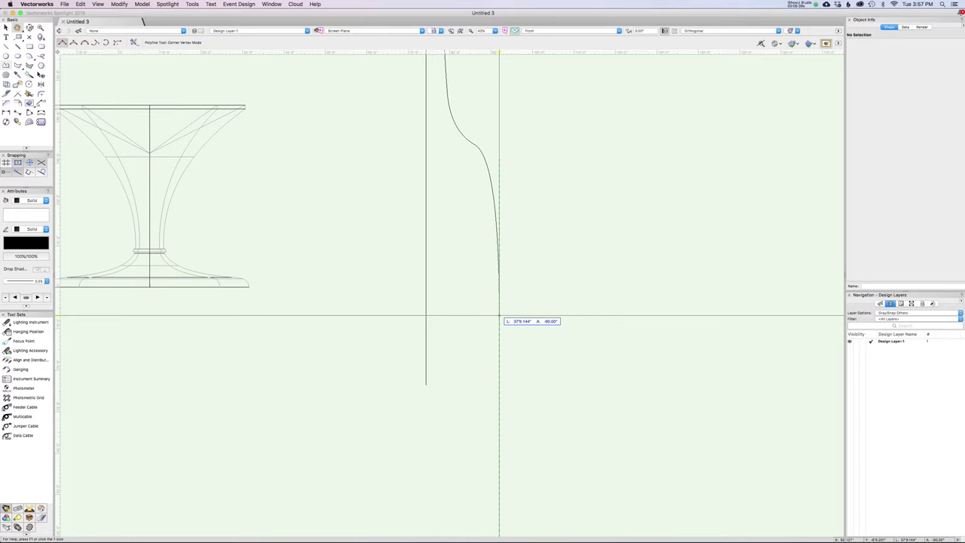
pyautogui.click(499, 360)
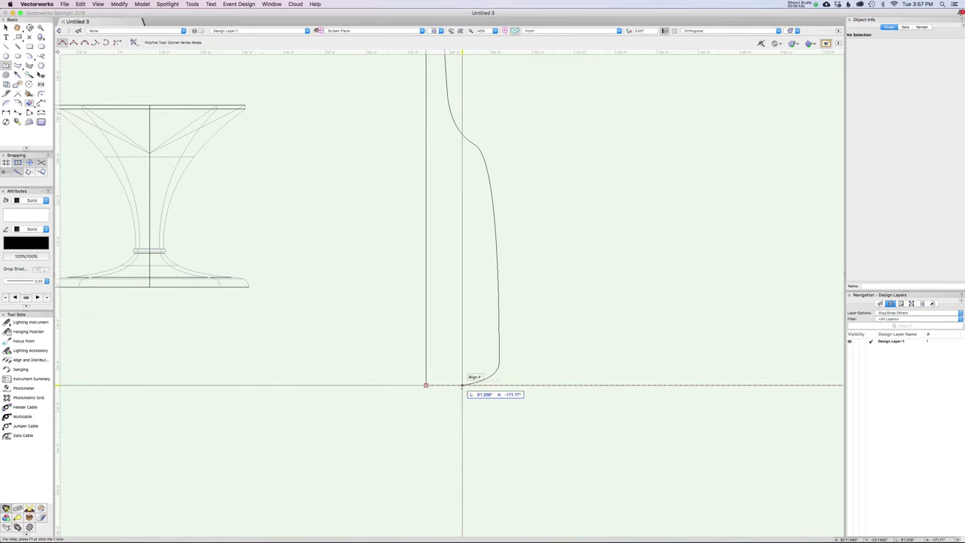
pyautogui.doubleClick(426, 385)
pyautogui.scroll(-1, 426, 382)
pyautogui.scroll(-1, 427, 382)
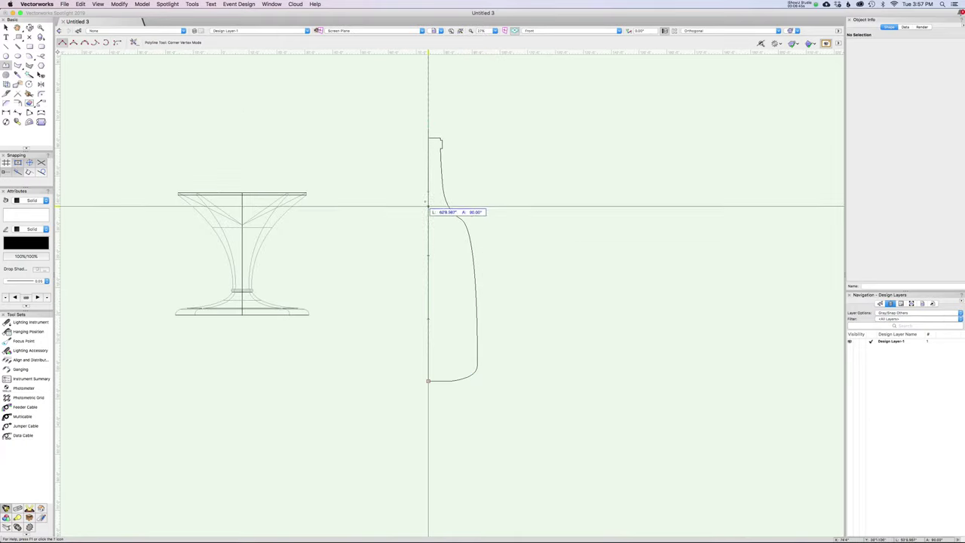
pyautogui.click(427, 138)
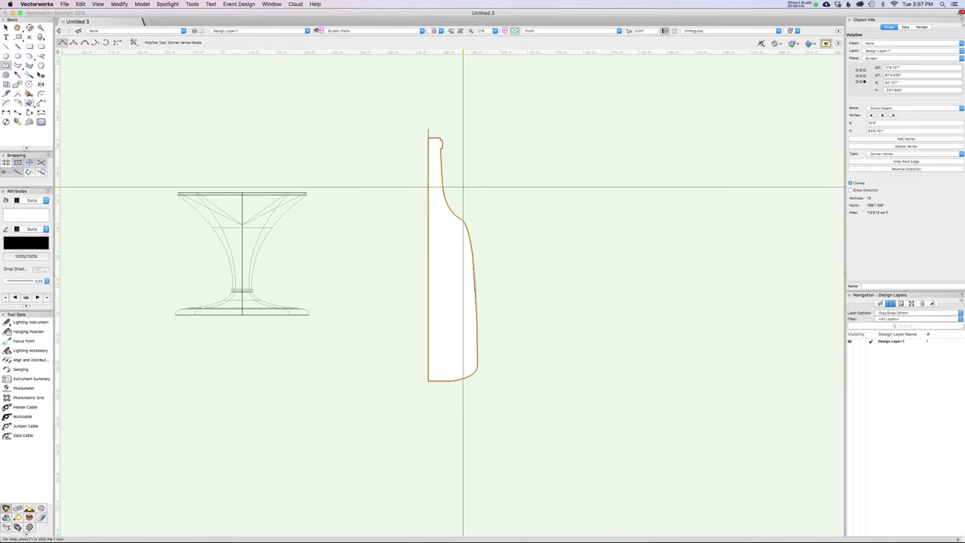
# Shift the bottle profile off the axis, delete the axis line, and select the profile
pyautogui.press('x')
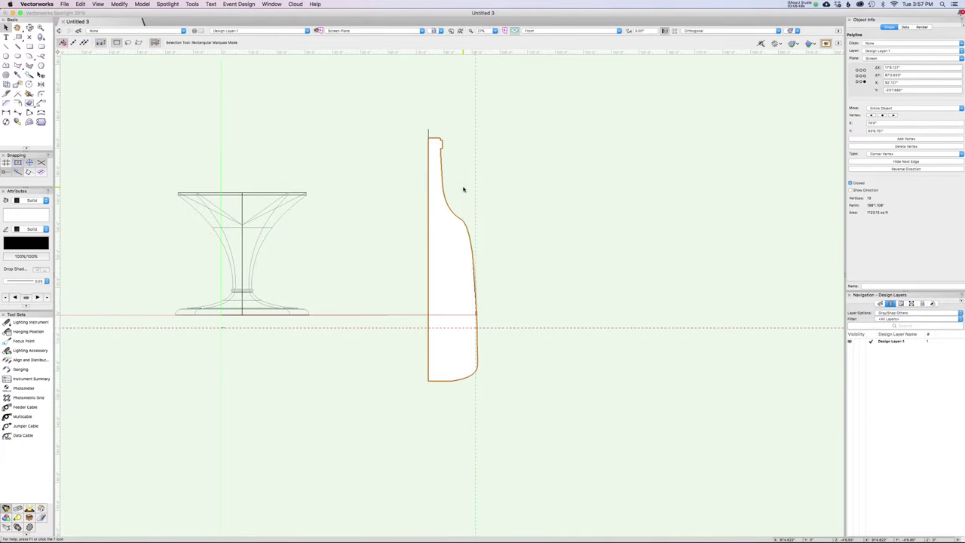
pyautogui.moveTo(528, 266); pyautogui.dragTo(551, 246, button='middle')
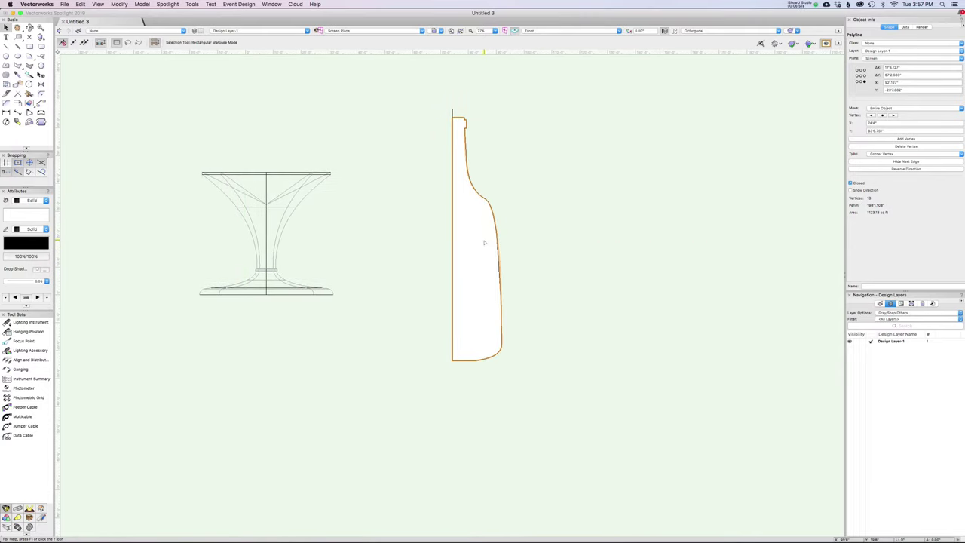
pyautogui.moveTo(484, 242); pyautogui.dragTo(514, 241)
pyautogui.click(452, 168)
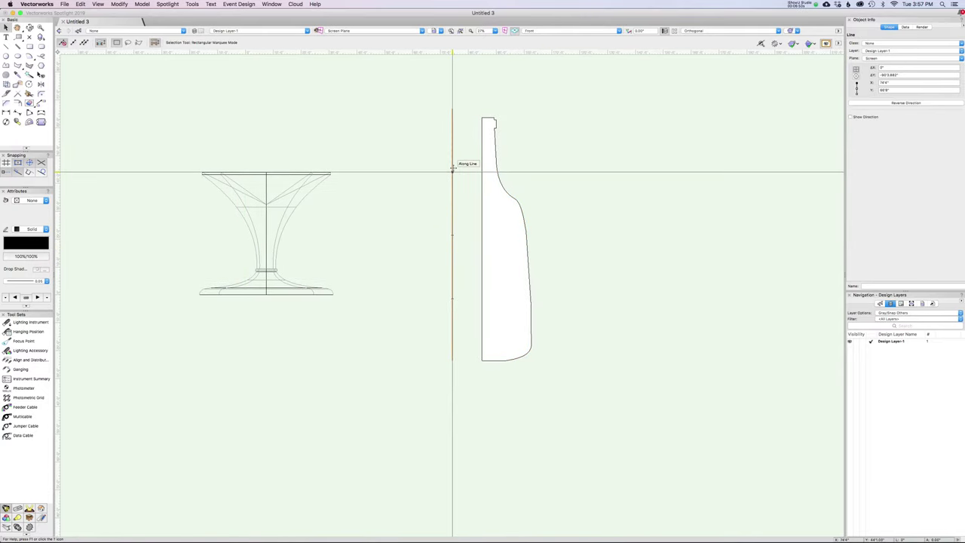
pyautogui.press('Delete')
pyautogui.click(502, 263)
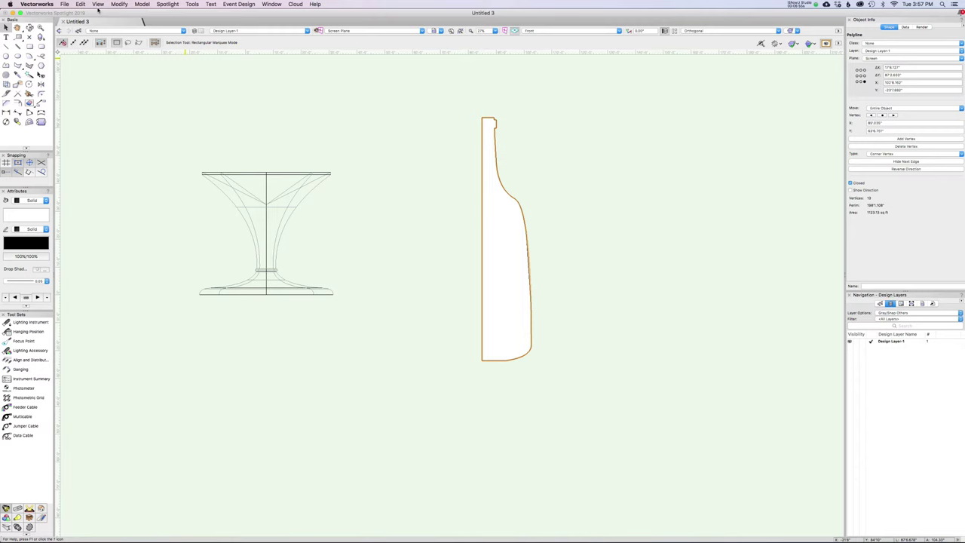
# Sweep the bottle profile 360° with Model > Sweep, then orbit the shaded glass and bottle
pyautogui.click(141, 4)
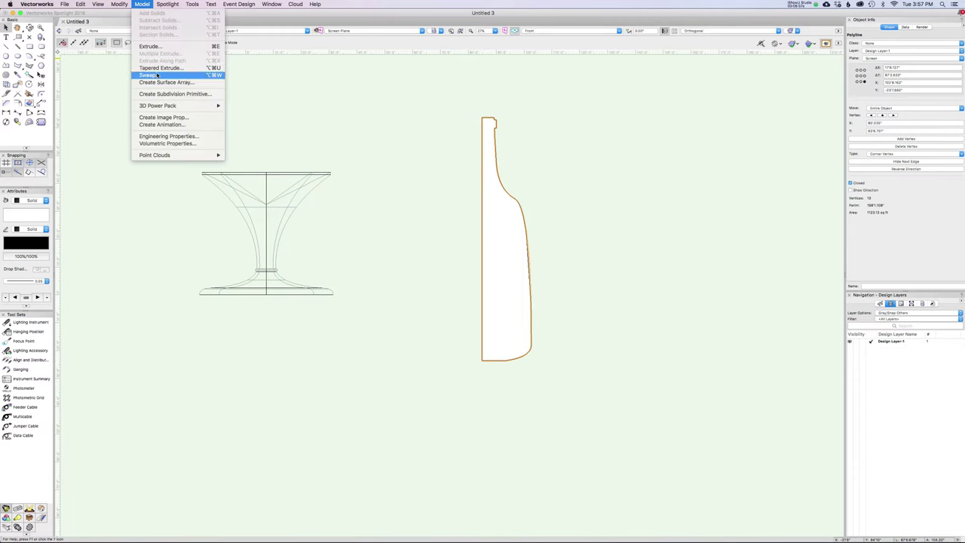
pyautogui.click(158, 76)
pyautogui.click(546, 210)
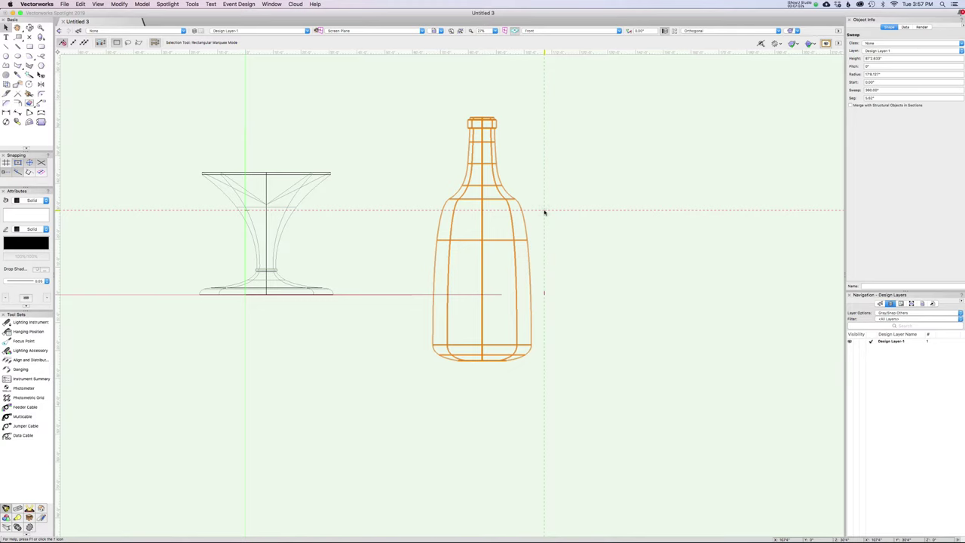
pyautogui.press('super+shift+g')
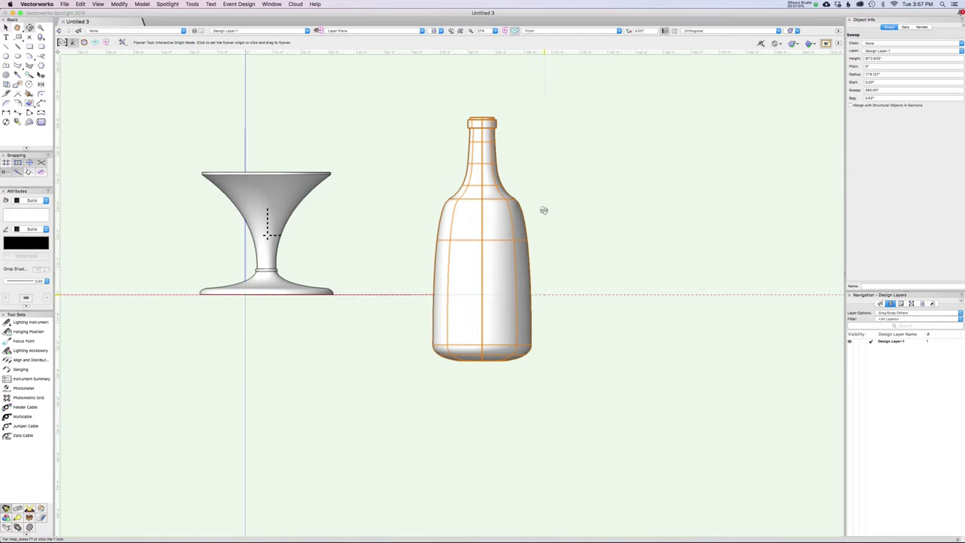
pyautogui.keyDown('shift'); pyautogui.moveTo(543, 209); pyautogui.dragTo(522, 264, button='middle'); pyautogui.keyUp('shift')
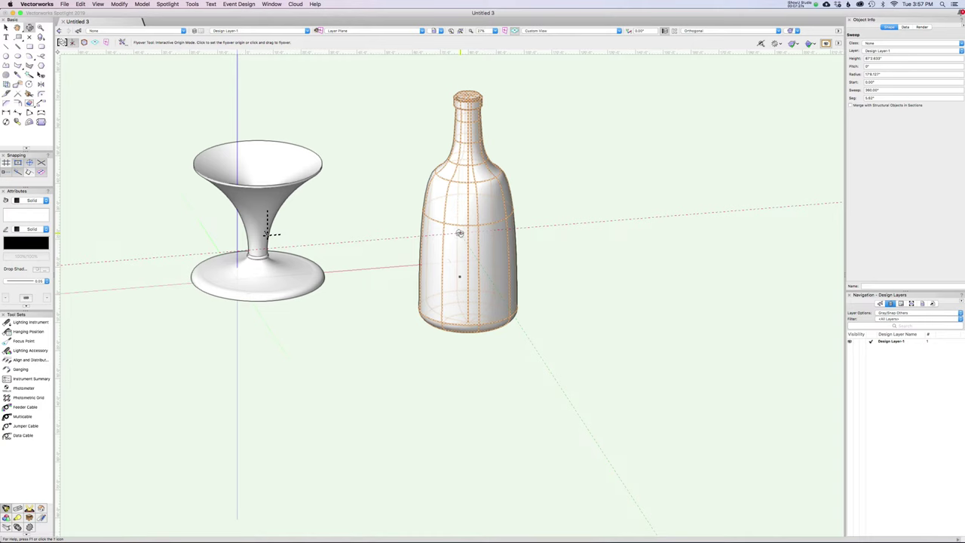
# Open the bottle sweep's profile in Front view and create an inset copy offset by 12
pyautogui.press('2')
pyautogui.press('x')
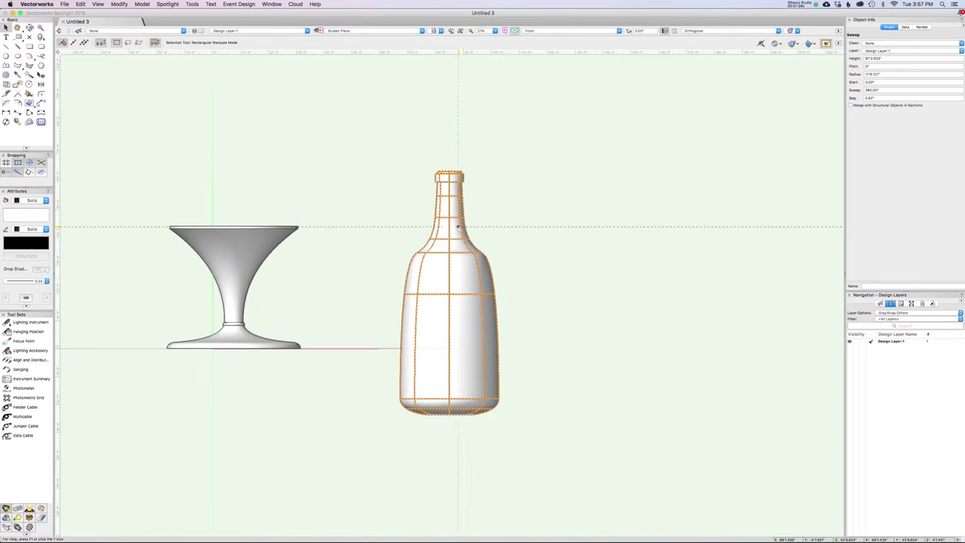
pyautogui.doubleClick(448, 236)
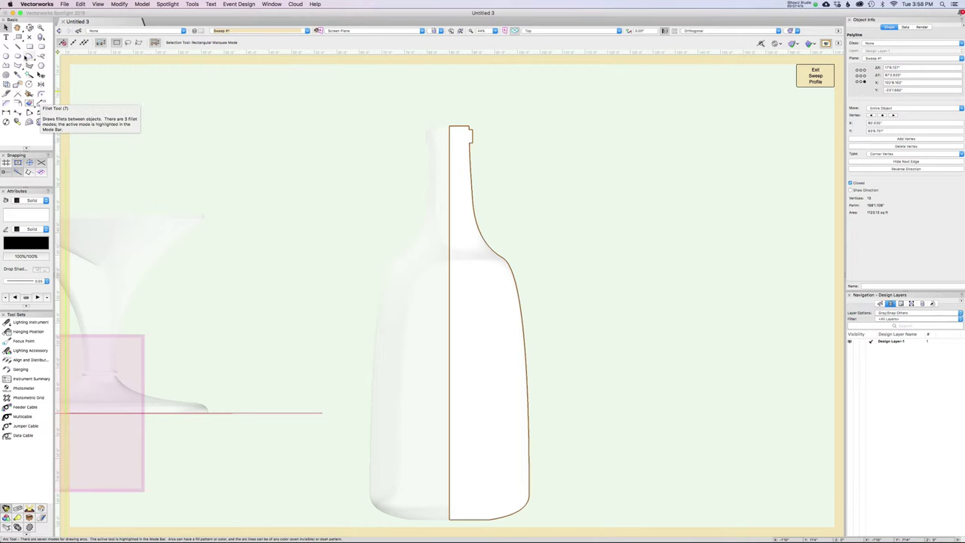
pyautogui.click(19, 104)
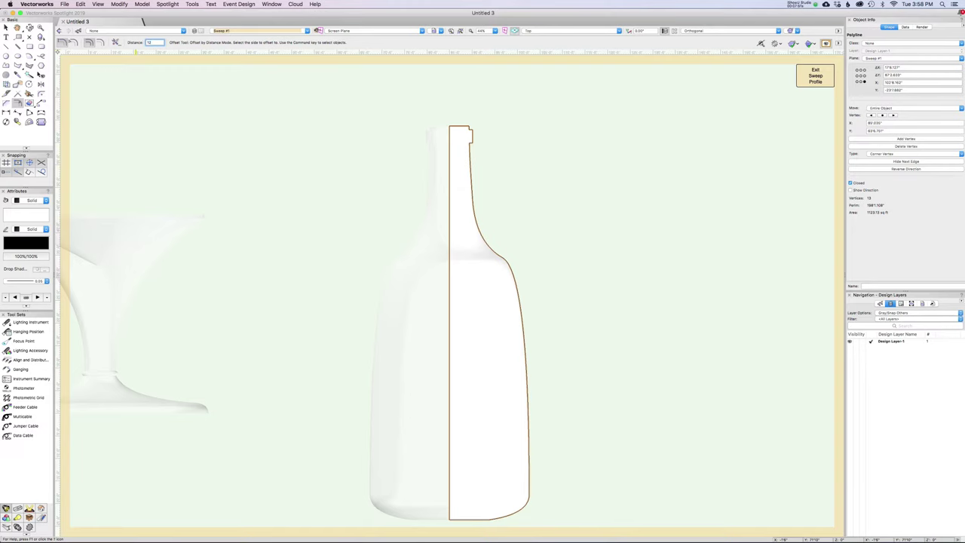
pyautogui.click(500, 325)
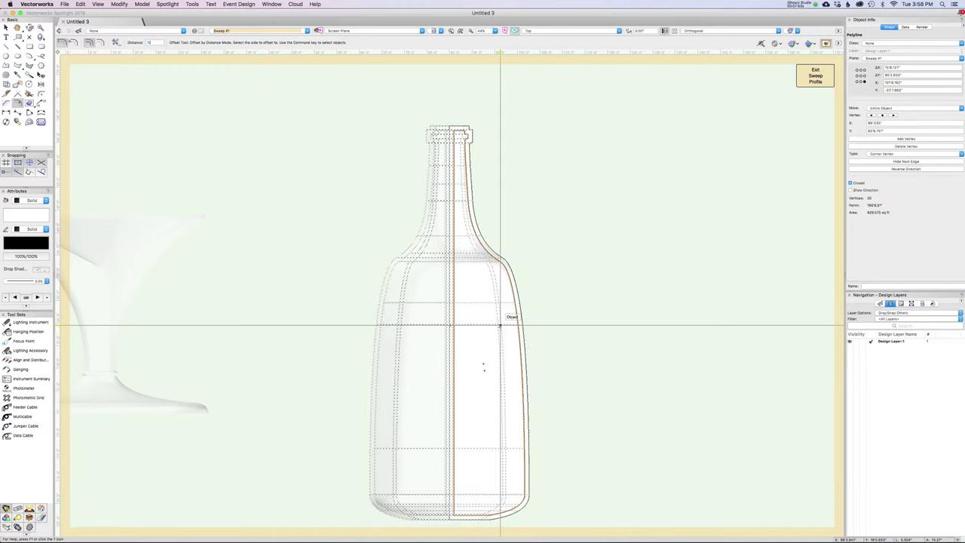
# Reshape the inner outline, extending its left edge past the axis and its top above the mouth
pyautogui.press('x')
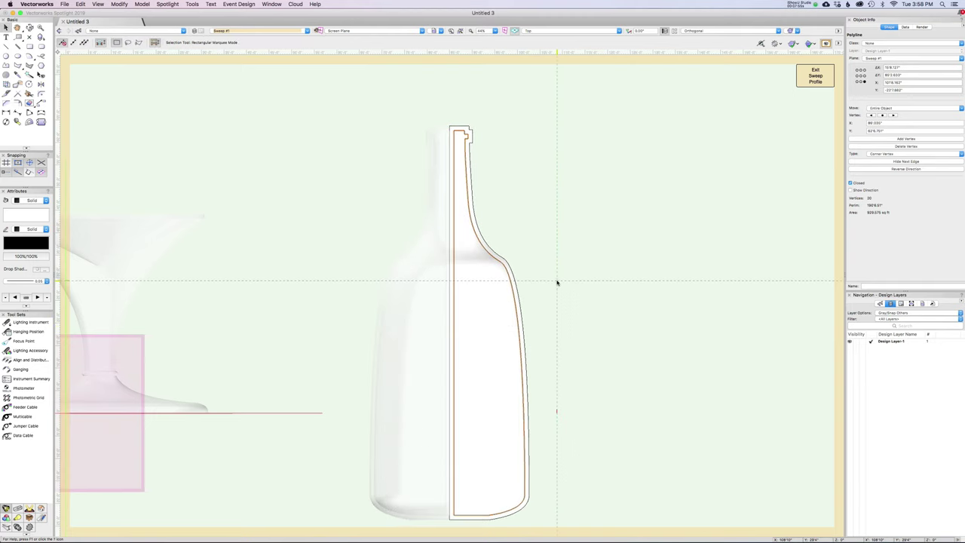
pyautogui.scroll(3, 558, 280)
pyautogui.scroll(-3, 550, 275)
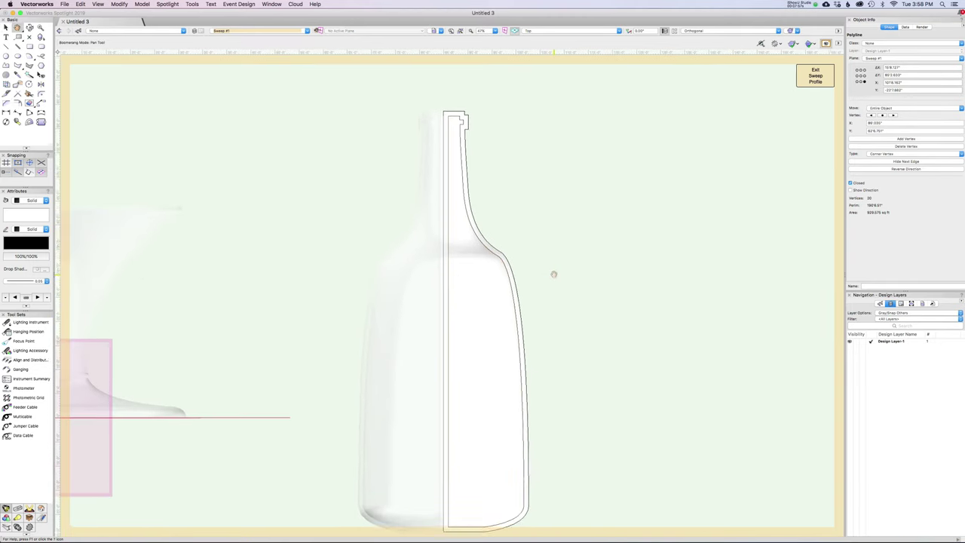
pyautogui.moveTo(553, 273); pyautogui.dragTo(554, 236, button='middle')
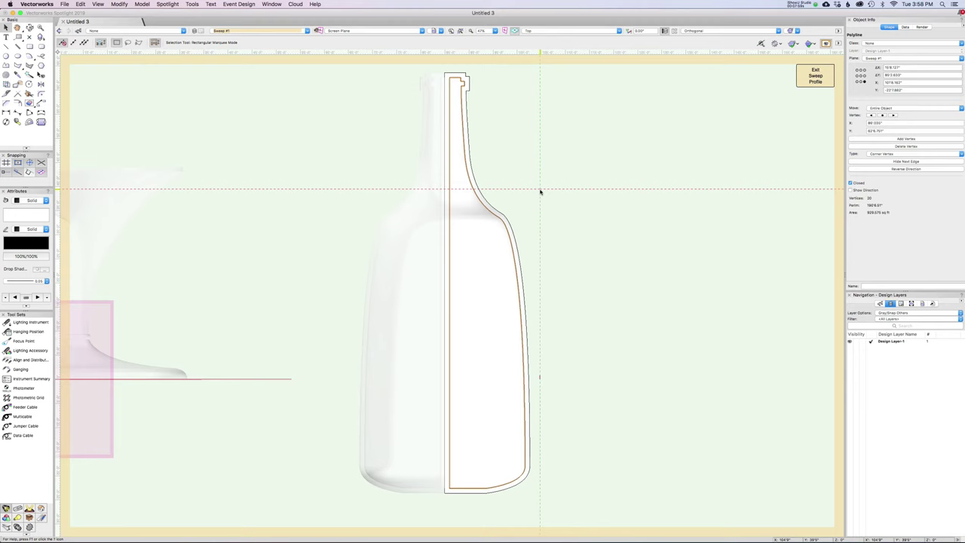
pyautogui.hotkey('shift', 'r')
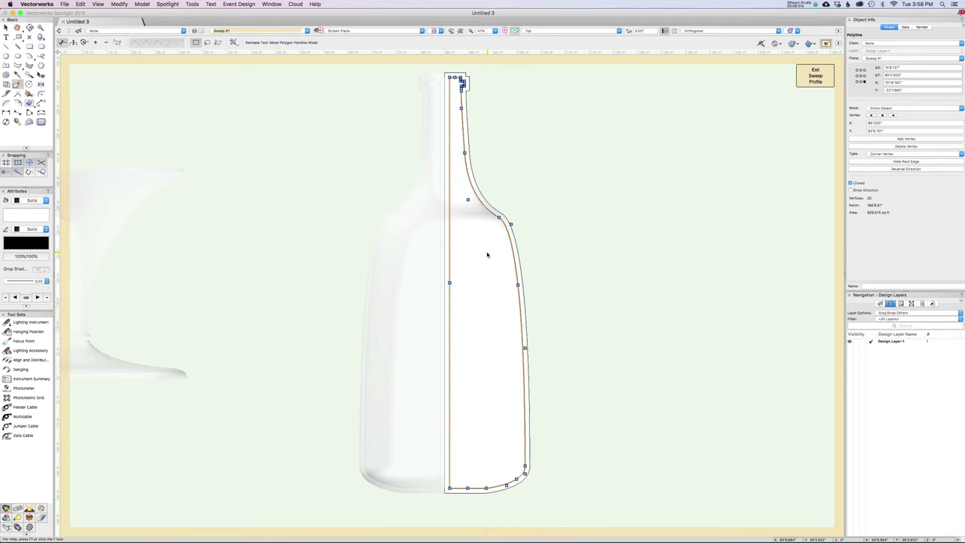
pyautogui.moveTo(449, 280); pyautogui.dragTo(416, 282)
pyautogui.press('x')
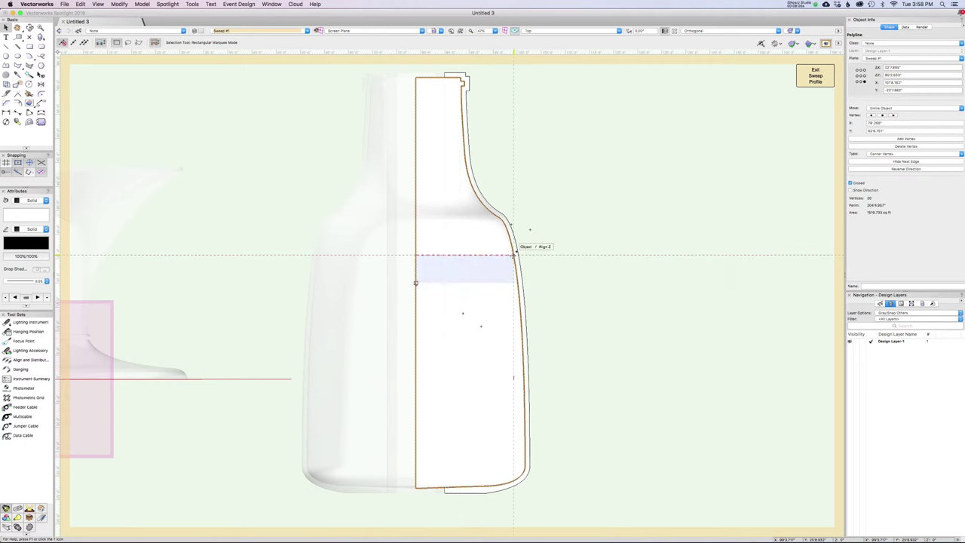
pyautogui.scroll(5, 513, 254)
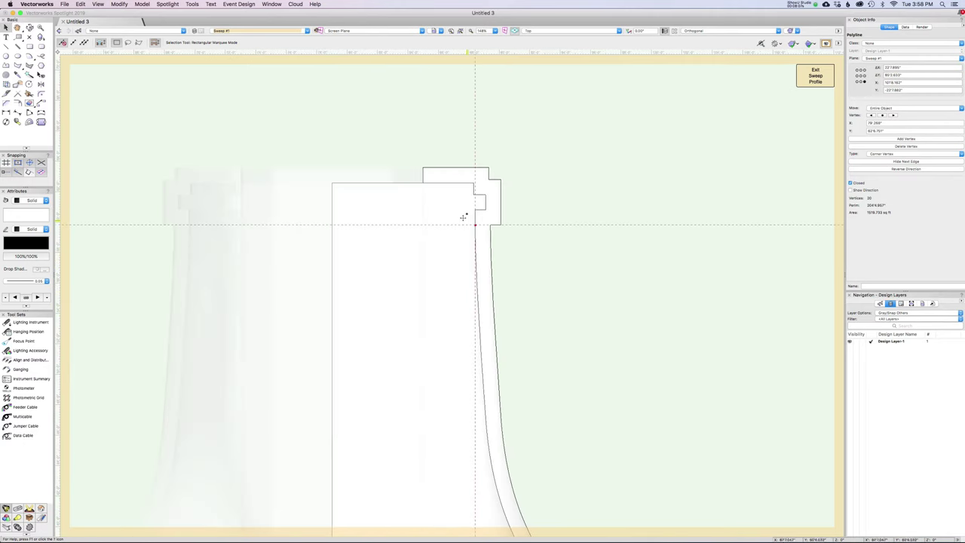
pyautogui.hotkey('shift', 'r')
pyautogui.moveTo(401, 182); pyautogui.dragTo(400, 138)
# Clip the inner outline out of the bottle profile with Clip Surface, leaving a thin wall
pyautogui.keyDown('shift'); pyautogui.click(500, 187); pyautogui.keyUp('shift')
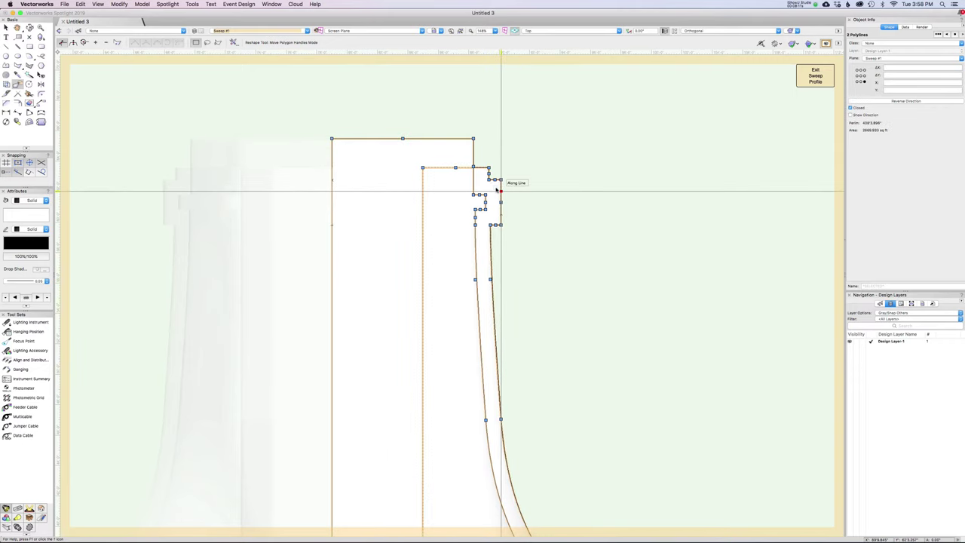
pyautogui.rightClick(497, 190)
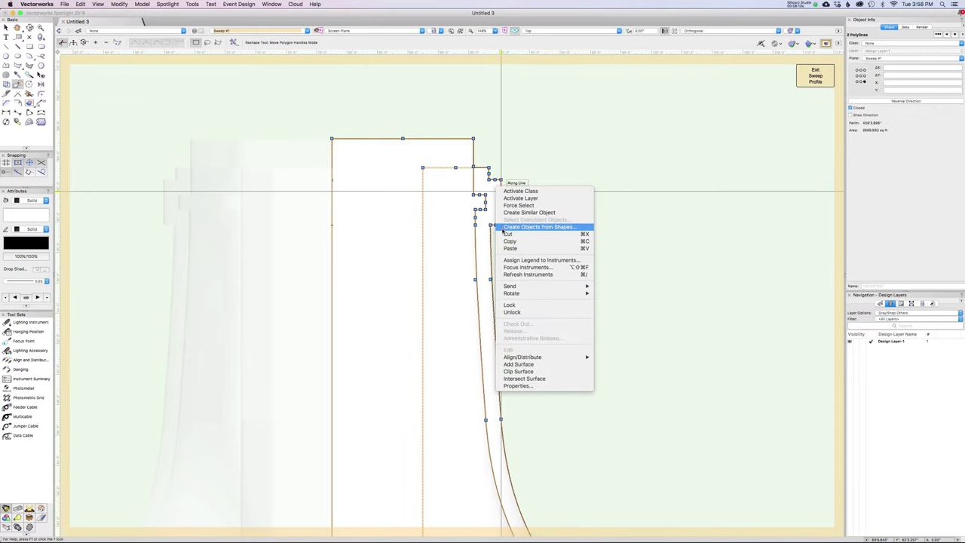
pyautogui.click(518, 371)
pyautogui.click(617, 329)
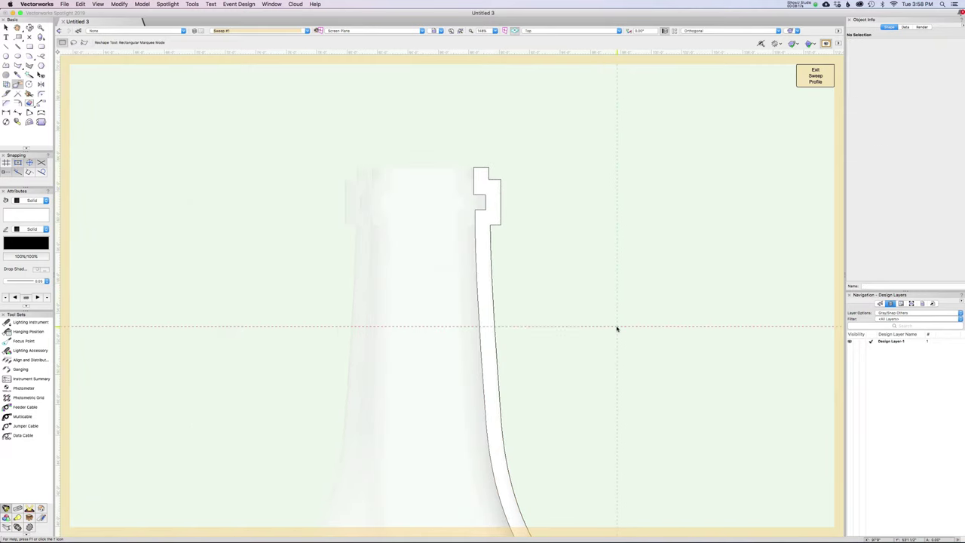
# Exit Sweep Profile to rebuild the hollow bottle, then orbit to look into its open mouth
pyautogui.scroll(-5, 532, 234)
pyautogui.moveTo(543, 282); pyautogui.dragTo(521, 134, button='middle')
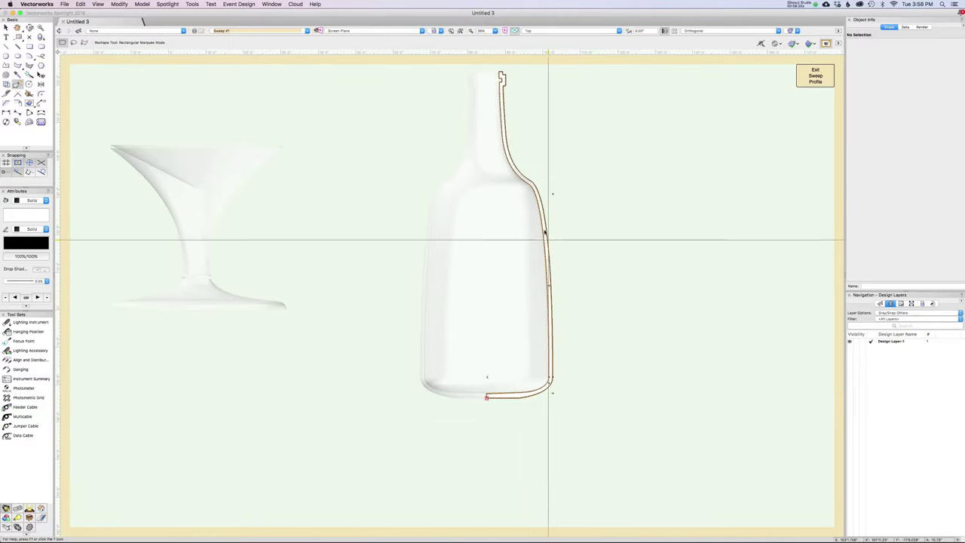
pyautogui.click(817, 78)
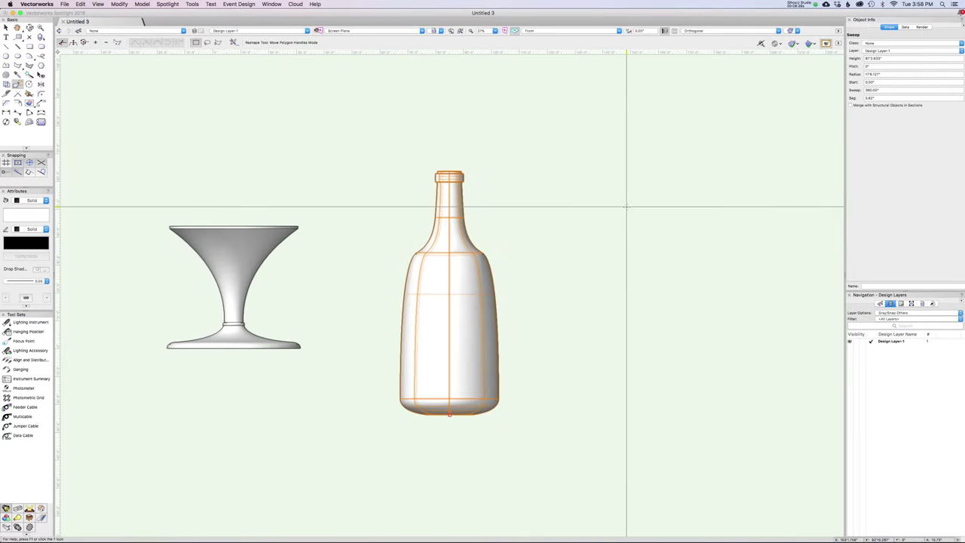
pyautogui.hotkey('shift', 'c')
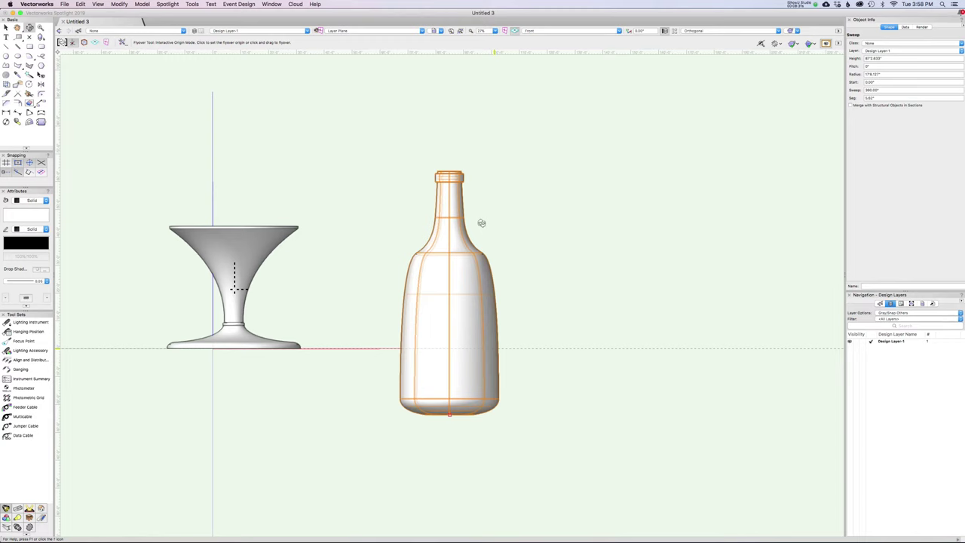
pyautogui.moveTo(459, 220); pyautogui.dragTo(459, 315)
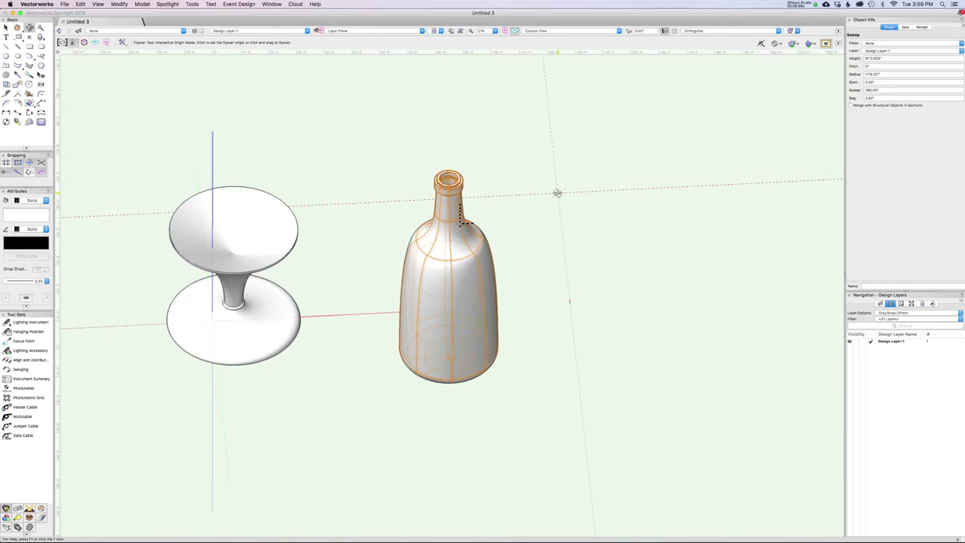
# Undo the bottle profile's hollowing back to the solid 13-vertex outline and rebuild the sweep
pyautogui.doubleClick(462, 222)
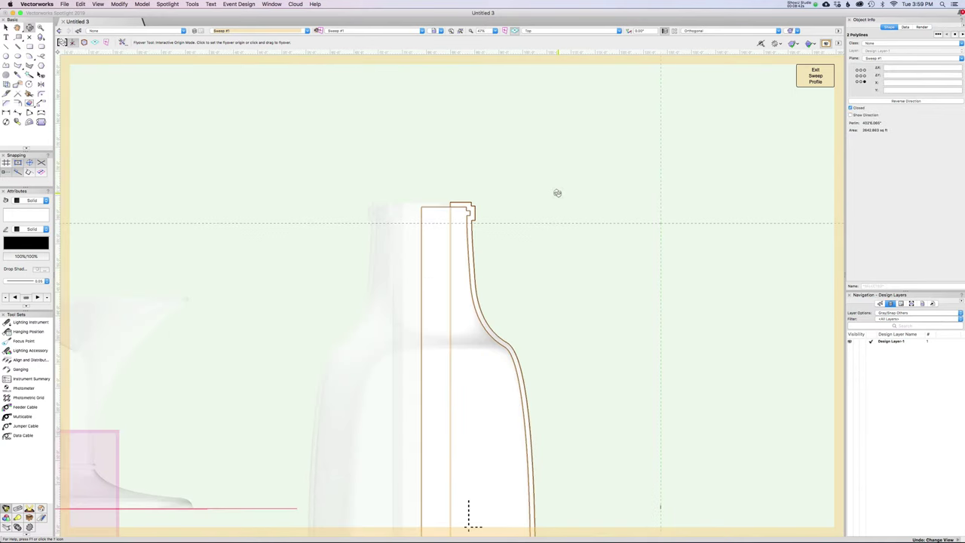
pyautogui.press('super+z')
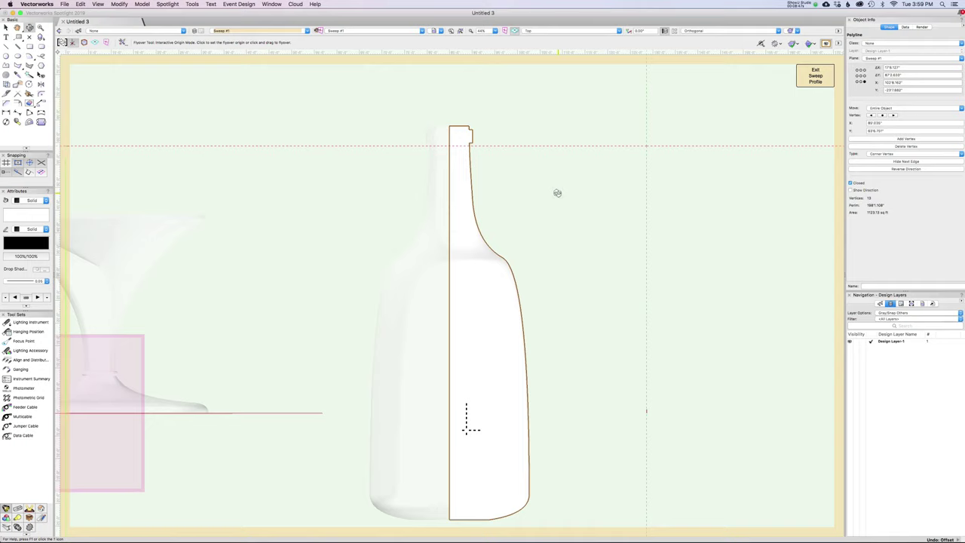
pyautogui.click(816, 78)
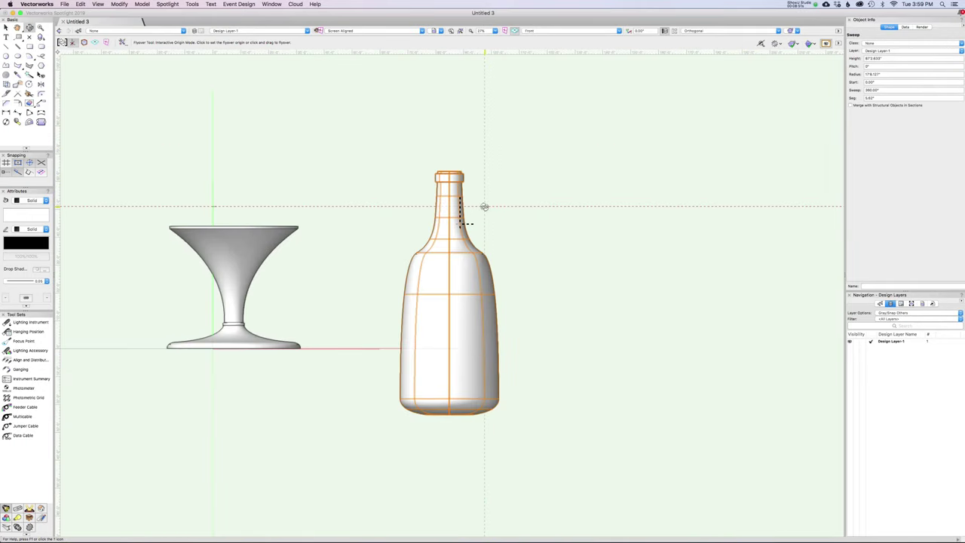
pyautogui.moveTo(484, 206); pyautogui.dragTo(457, 249)
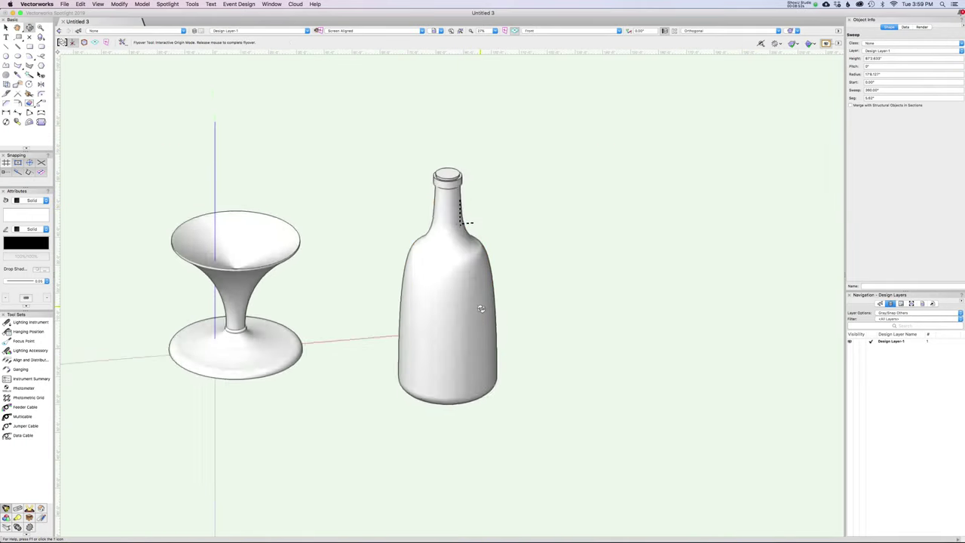